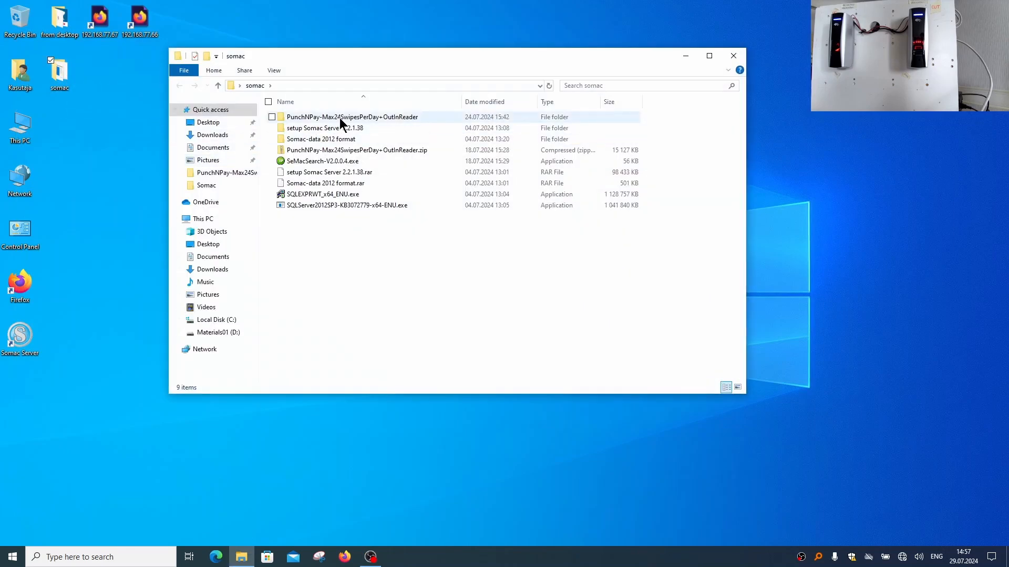
Copy the "Somac Server 2_2_1_38 Flexible 20180108" folder from somac\PunchNPay-Max24SwipesPerDay+OutInReader into C:\Somac
{"action": "left_click", "coordinate": [340, 119]}
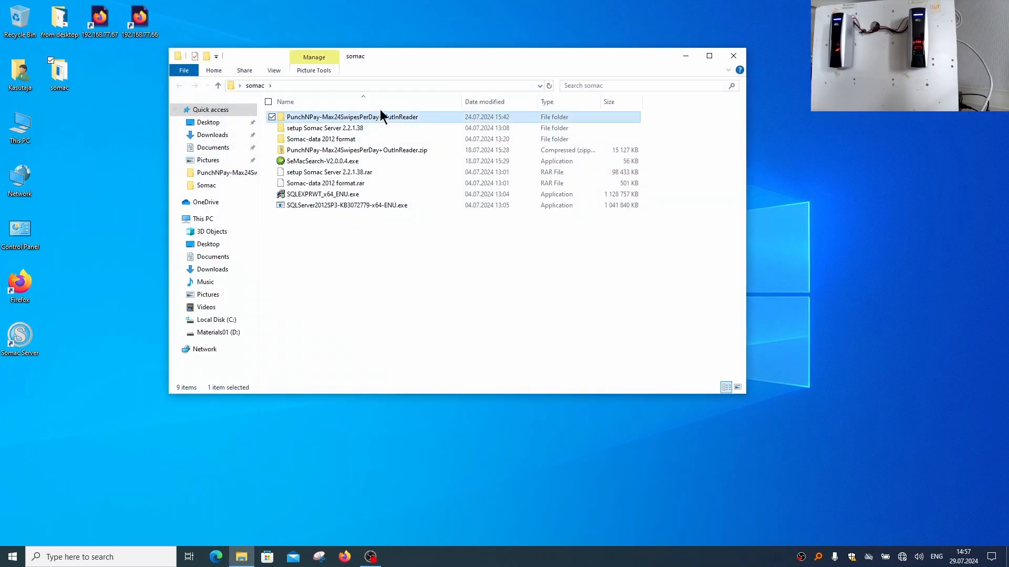
{"action": "double_click", "coordinate": [357, 116]}
{"action": "right_click", "coordinate": [344, 102]}
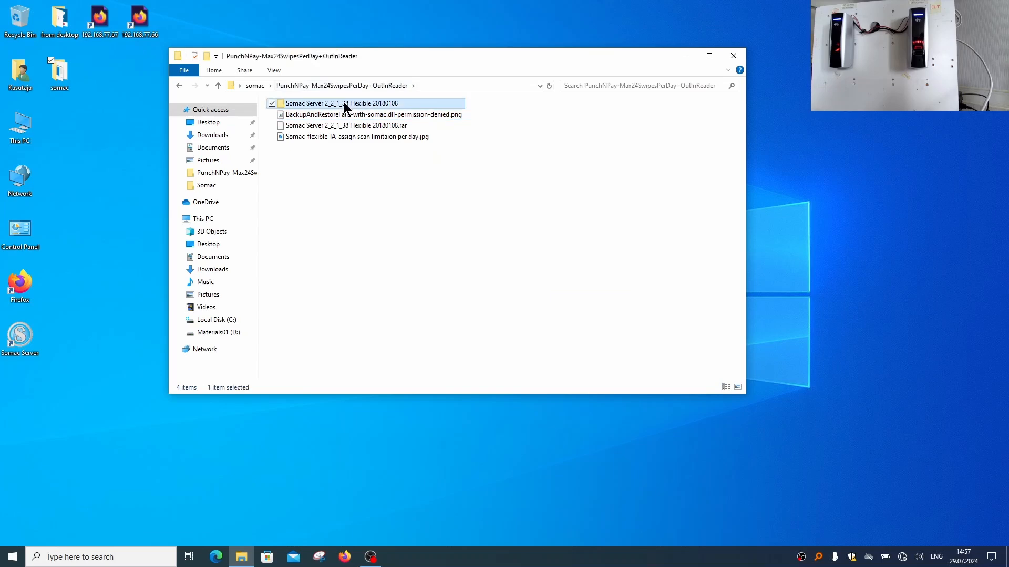
{"action": "left_click", "coordinate": [263, 282]}
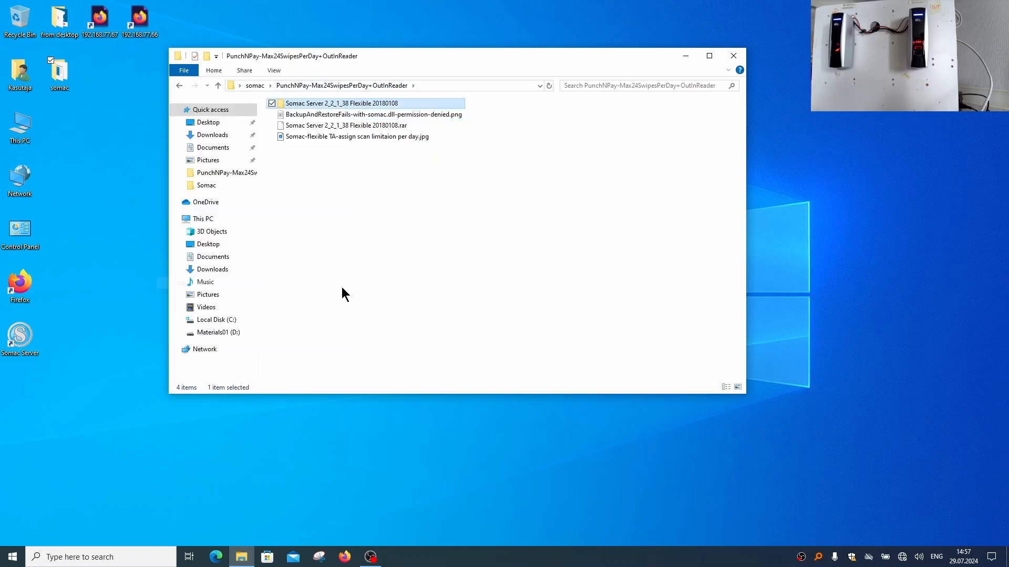
{"action": "left_click", "coordinate": [239, 319]}
{"action": "left_click", "coordinate": [294, 184]}
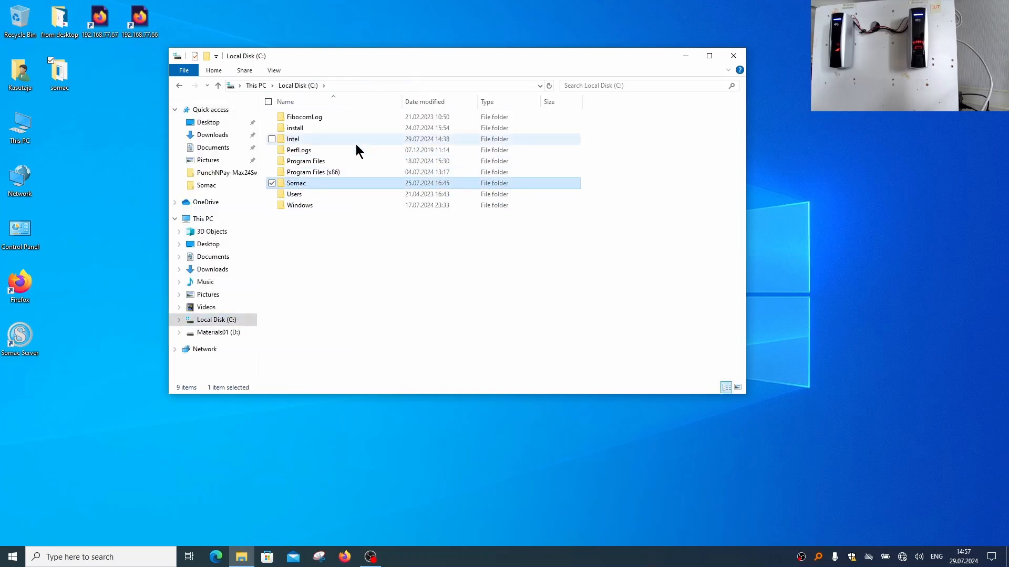
{"action": "double_click", "coordinate": [340, 184]}
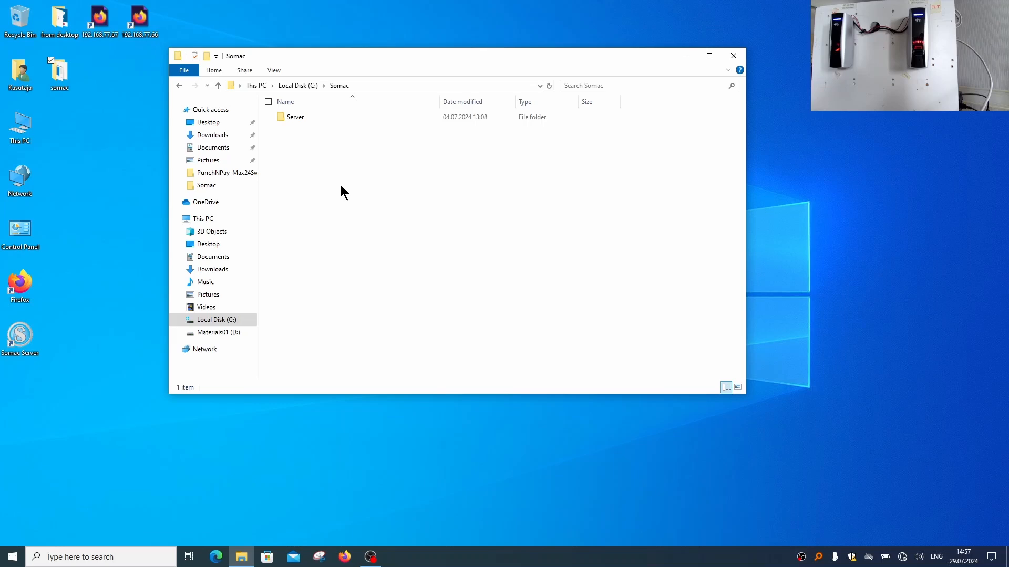
{"action": "right_click", "coordinate": [309, 158]}
{"action": "left_click", "coordinate": [201, 225]}
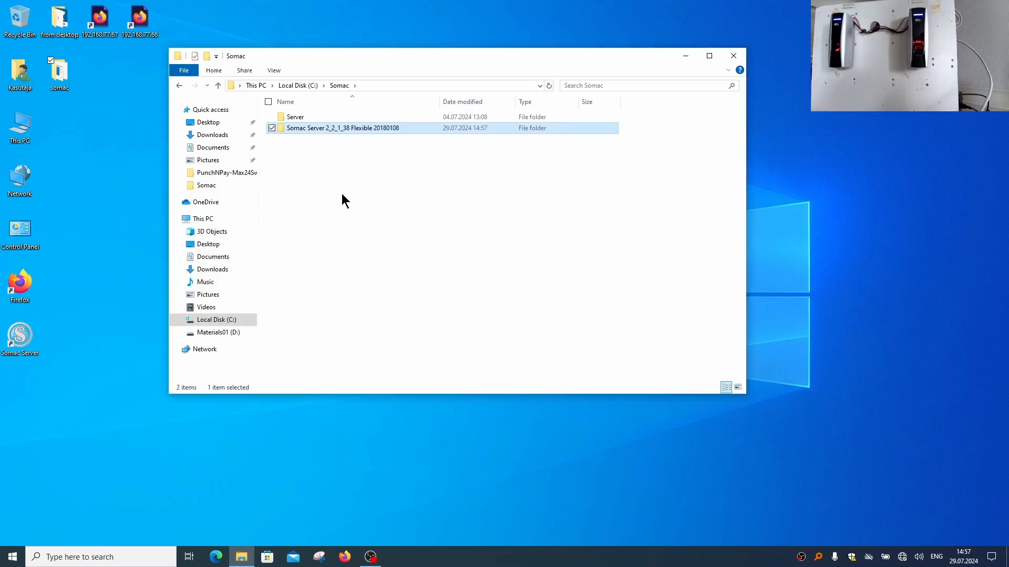
Launch Somac.exe from the copied server folder and log in with the system account, with Auto Log In enabled
{"action": "double_click", "coordinate": [320, 130]}
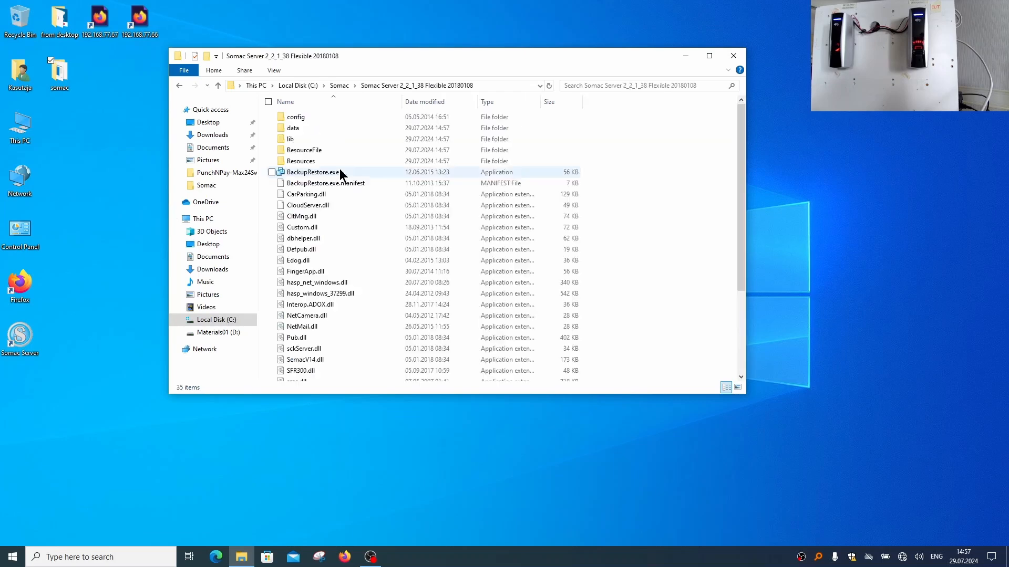
{"action": "scroll", "coordinate": [373, 294], "scroll_direction": "down", "scroll_amount": 2}
{"action": "left_click", "coordinate": [303, 332]}
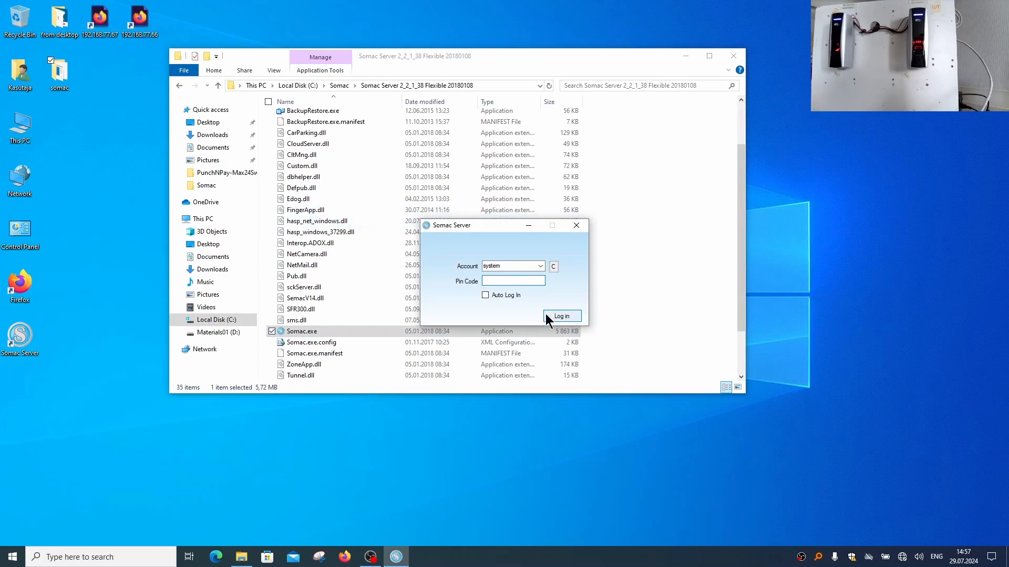
{"action": "left_click", "coordinate": [504, 296]}
{"action": "left_click", "coordinate": [557, 316]}
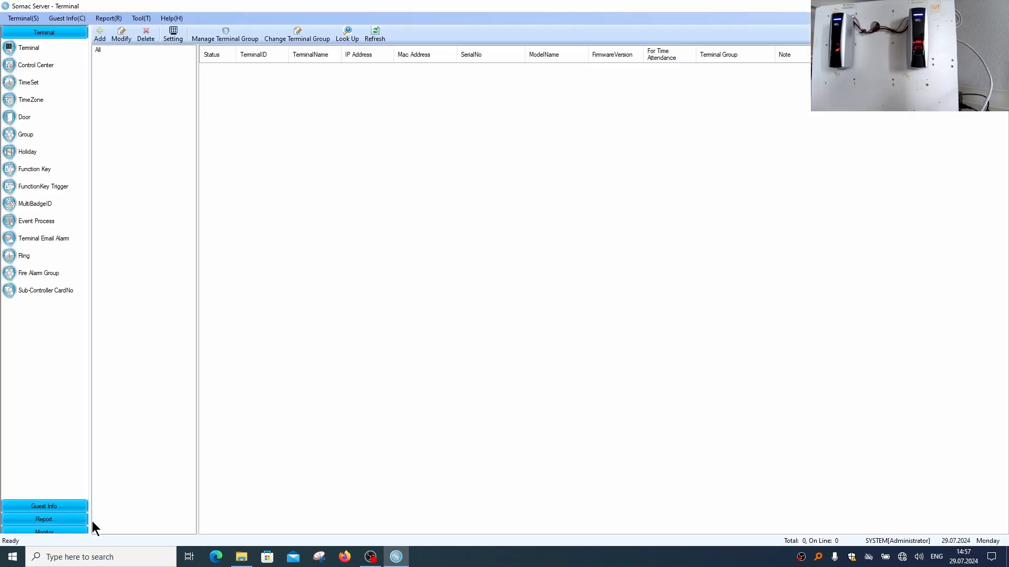
Enable the Attendance module in the Advanced Configuration and restart the application to apply it
{"action": "left_click", "coordinate": [137, 18]}
{"action": "left_click", "coordinate": [138, 18]}
{"action": "left_click", "coordinate": [131, 16]}
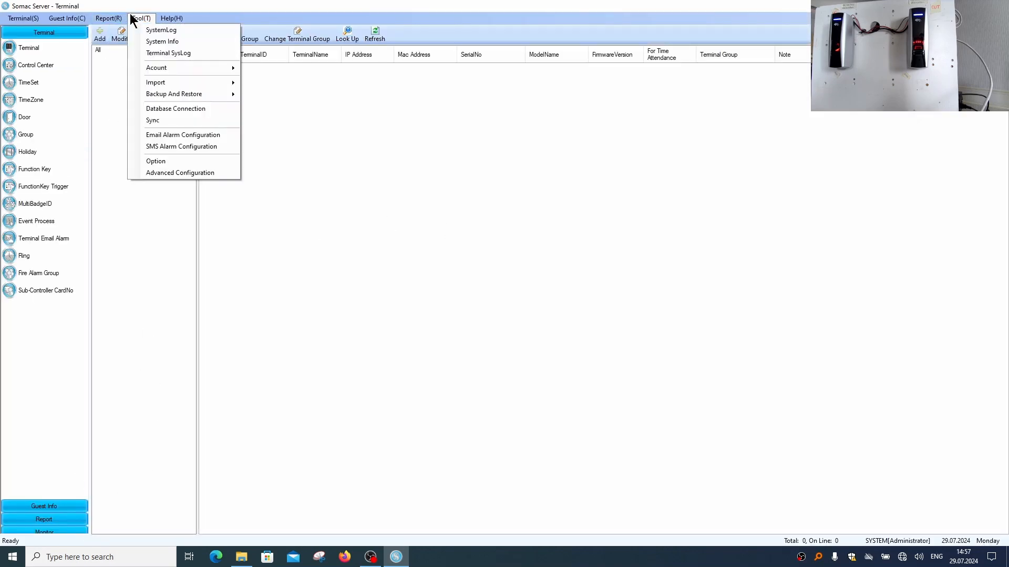
{"action": "left_click", "coordinate": [198, 171]}
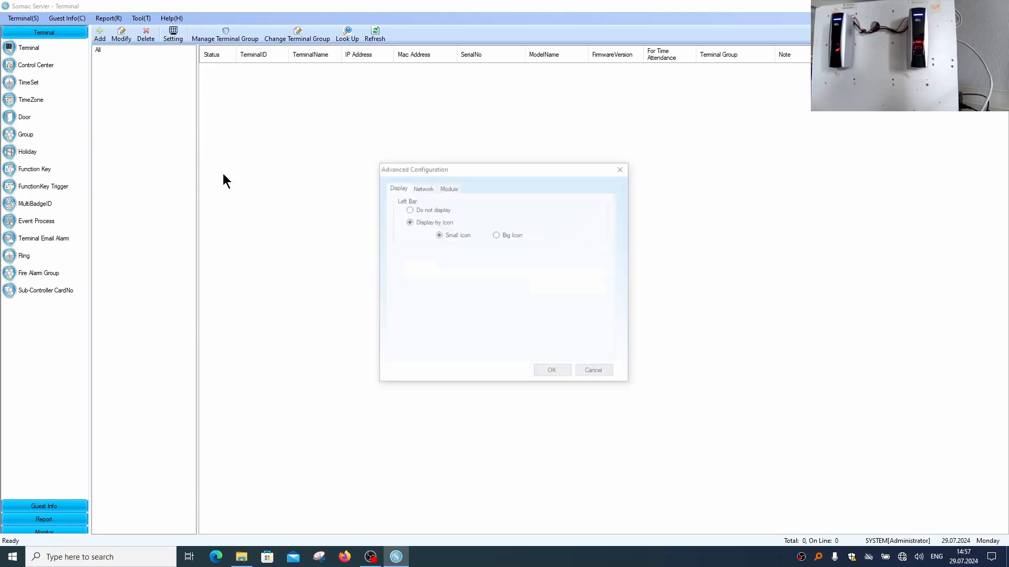
{"action": "left_click", "coordinate": [446, 187]}
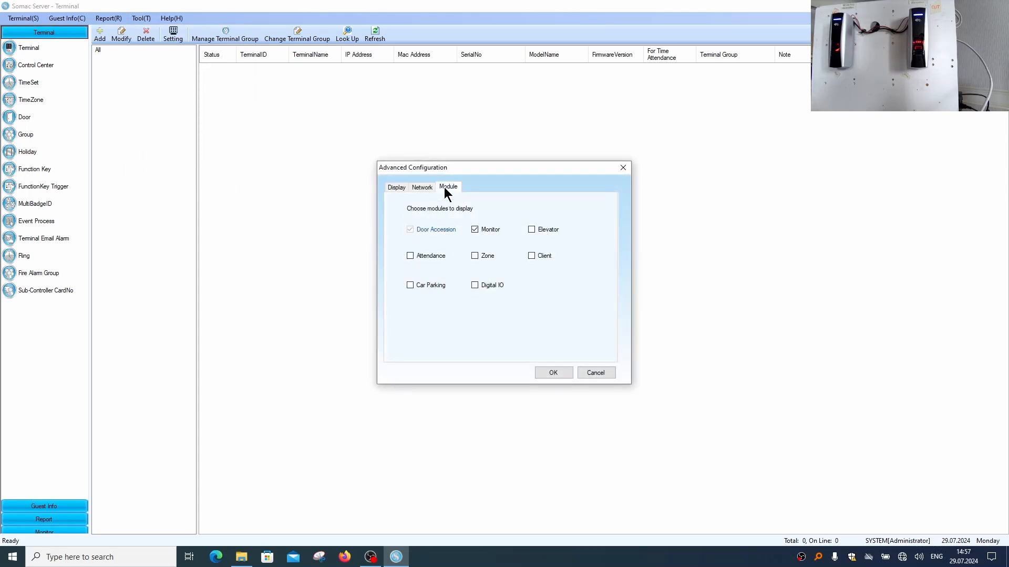
{"action": "left_click", "coordinate": [410, 256]}
{"action": "left_click", "coordinate": [552, 373]}
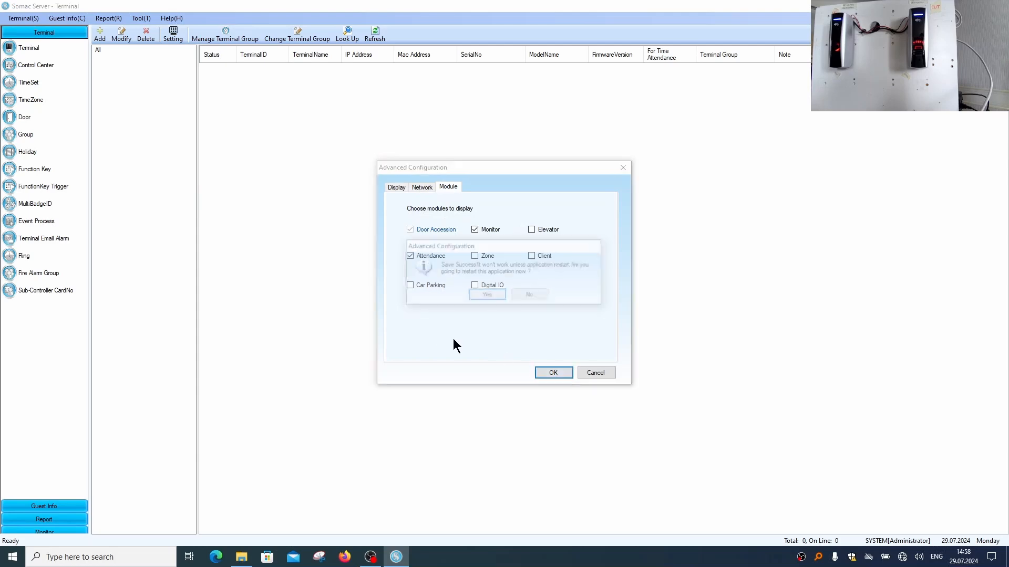
{"action": "left_click", "coordinate": [475, 294]}
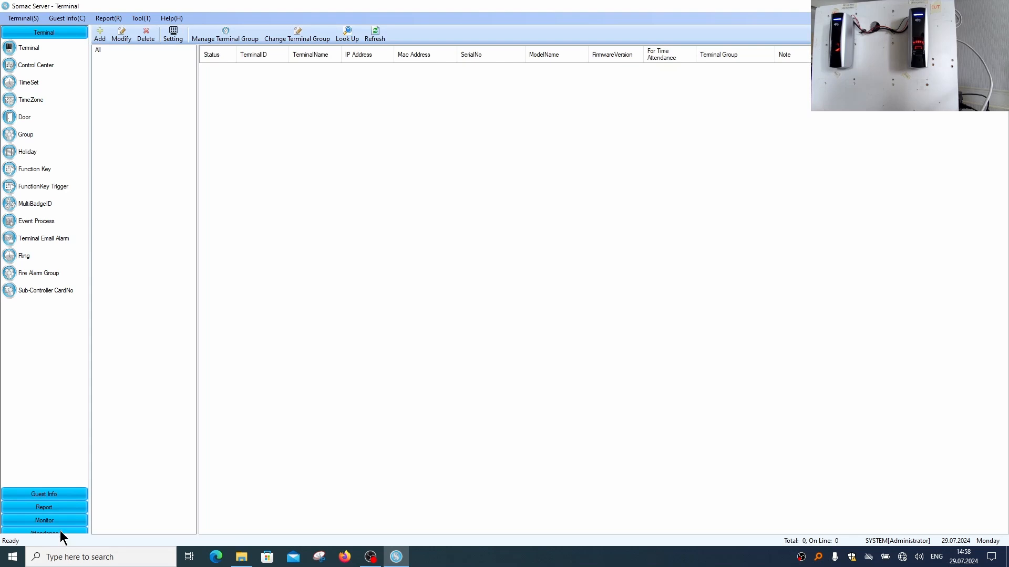
Examine the Attendance module's Sign-in Record and Reports pages, and return to the terminal list
{"action": "left_click", "coordinate": [62, 533]}
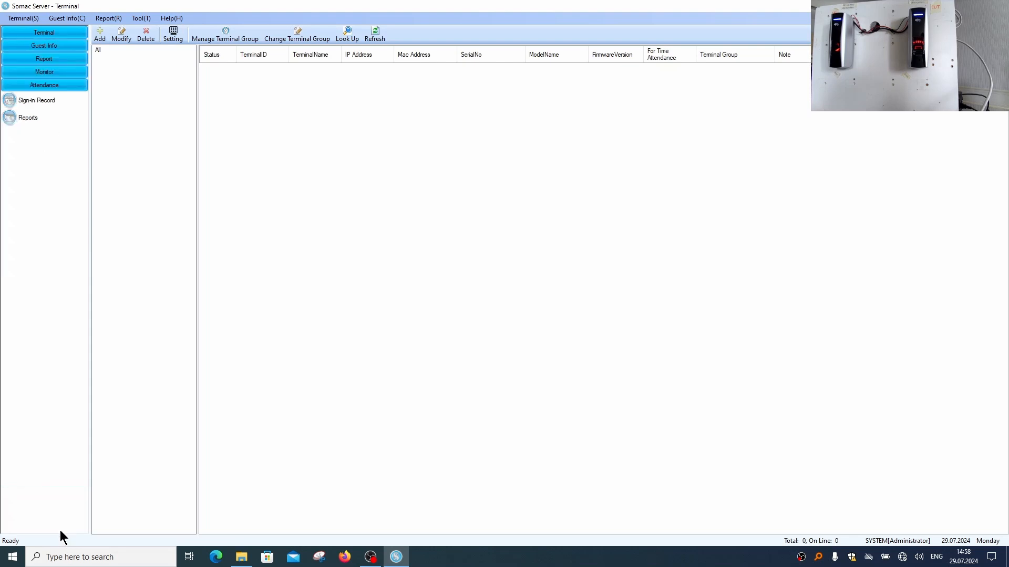
{"action": "left_click", "coordinate": [38, 100]}
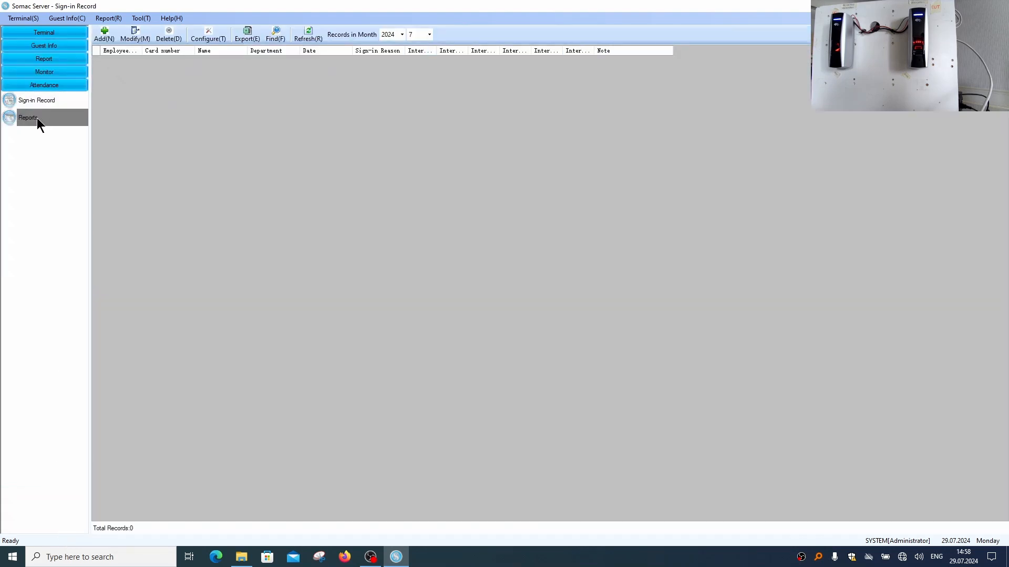
{"action": "left_click", "coordinate": [37, 117]}
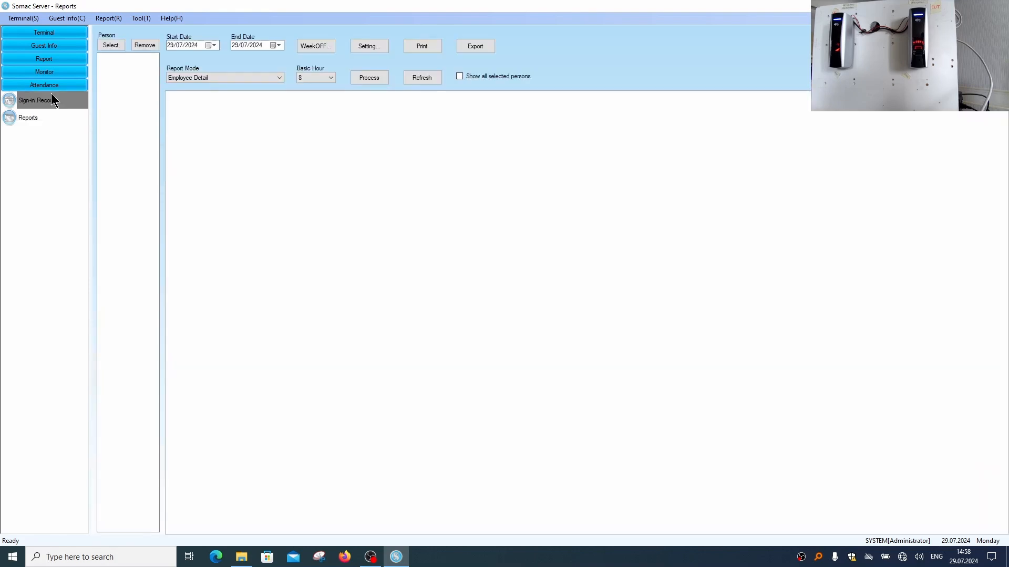
{"action": "left_click", "coordinate": [39, 118]}
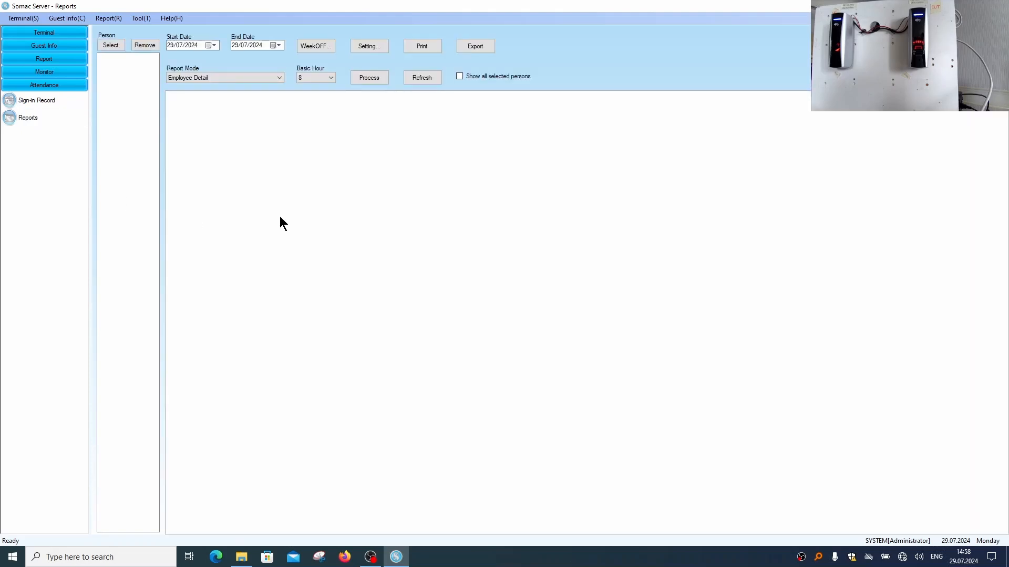
{"action": "left_click", "coordinate": [45, 33]}
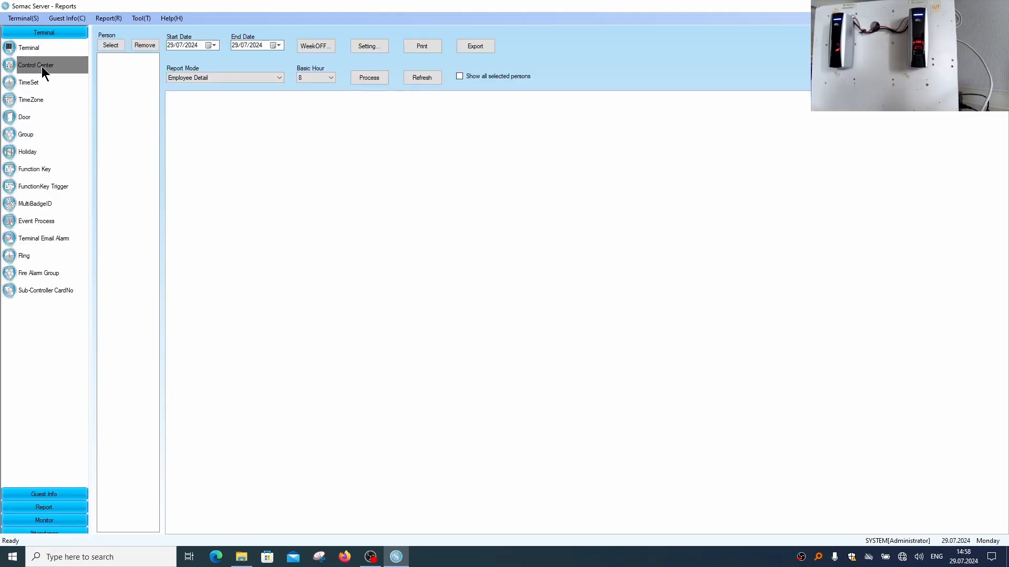
{"action": "left_click", "coordinate": [28, 48]}
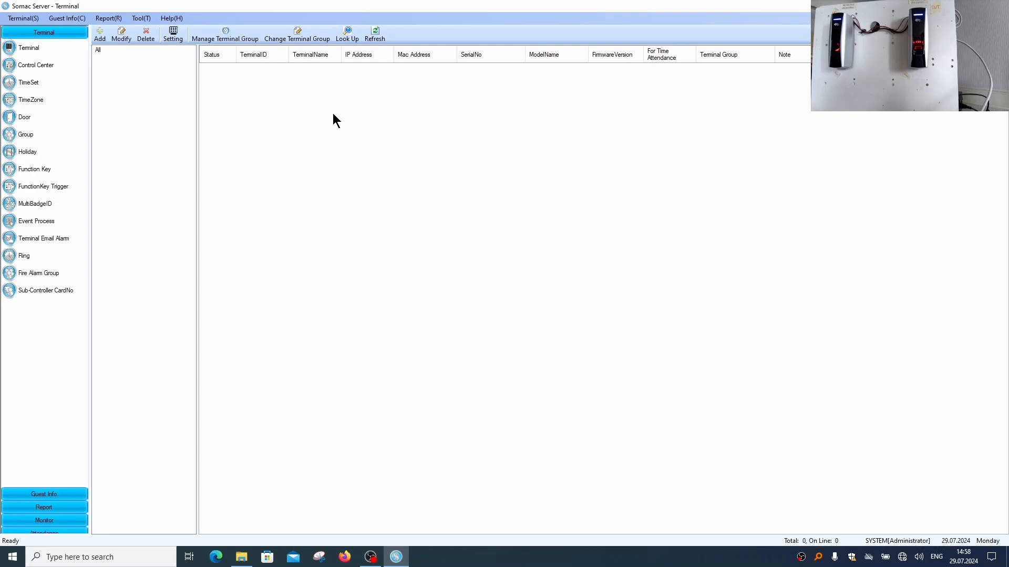
Minimize the open windows and launch SeMacSearch-V2.0.0.4.exe from the desktop somac folder to find the terminals on the network
{"action": "left_click", "coordinate": [948, 6]}
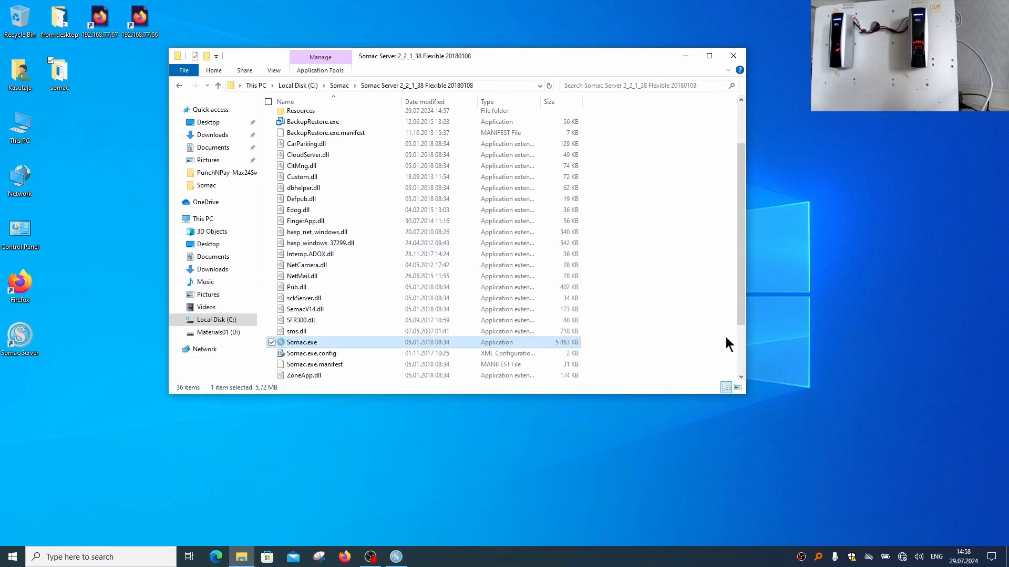
{"action": "left_click", "coordinate": [684, 56]}
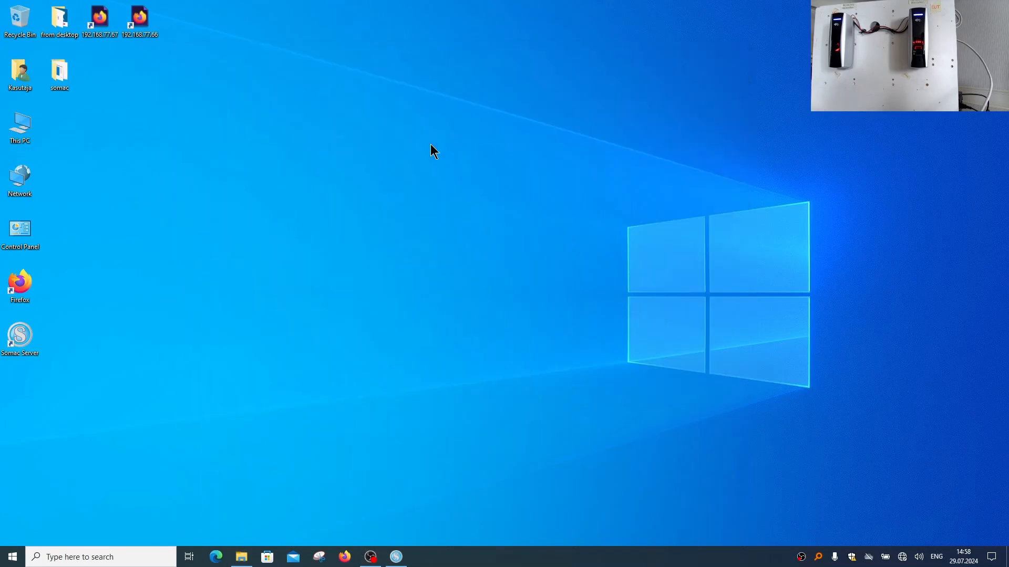
{"action": "double_click", "coordinate": [62, 77]}
{"action": "left_click", "coordinate": [324, 177]}
{"action": "double_click", "coordinate": [324, 177]}
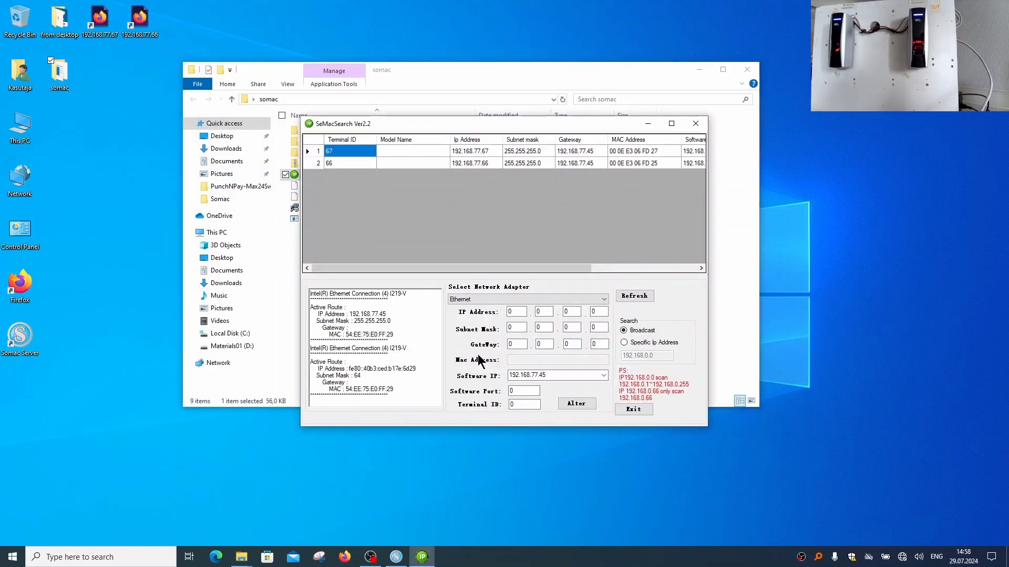
{"action": "left_click", "coordinate": [701, 69]}
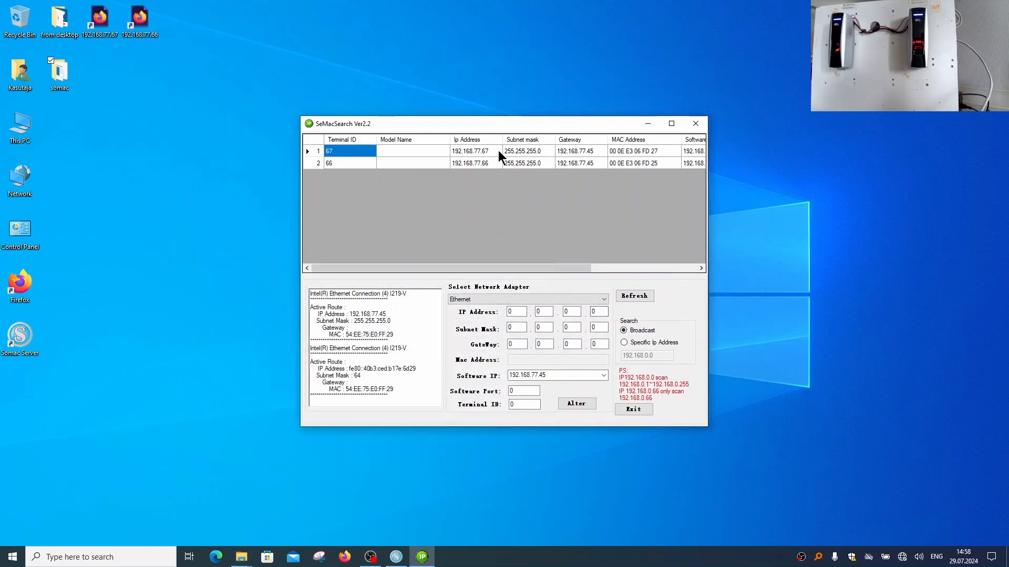
Set the software IP of terminal 67 to 192.168.77.45, apply the alteration and minimize SeMacSearch
{"action": "left_click_drag", "start_coordinate": [534, 267], "coordinate": [474, 266]}
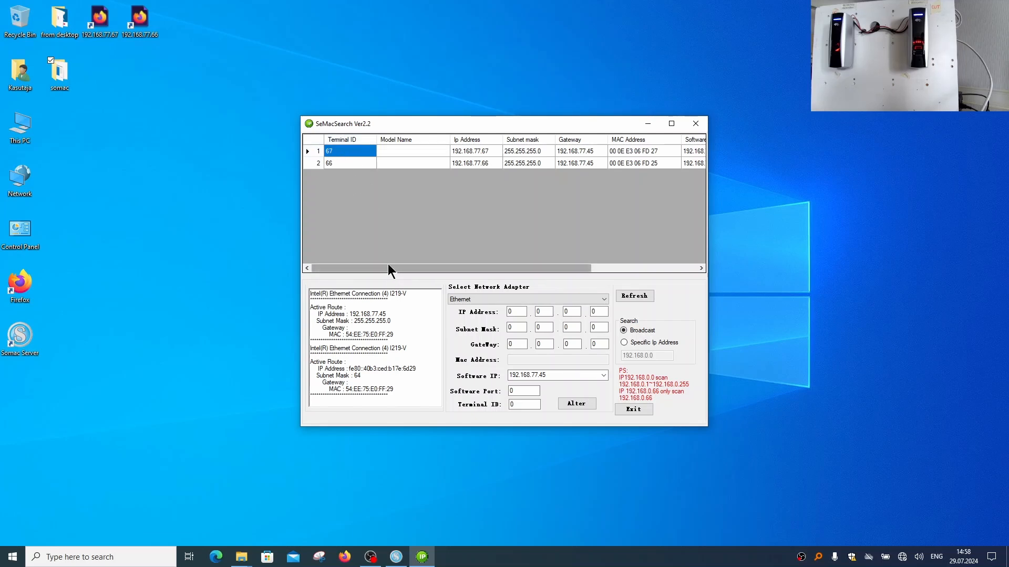
{"action": "left_click_drag", "start_coordinate": [388, 266], "coordinate": [550, 247]}
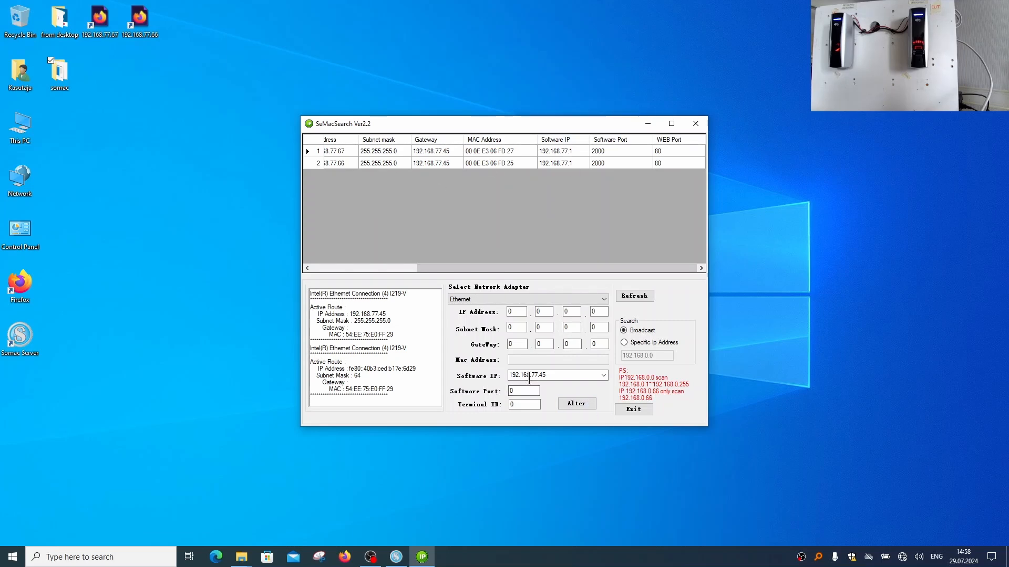
{"action": "left_click", "coordinate": [436, 152]}
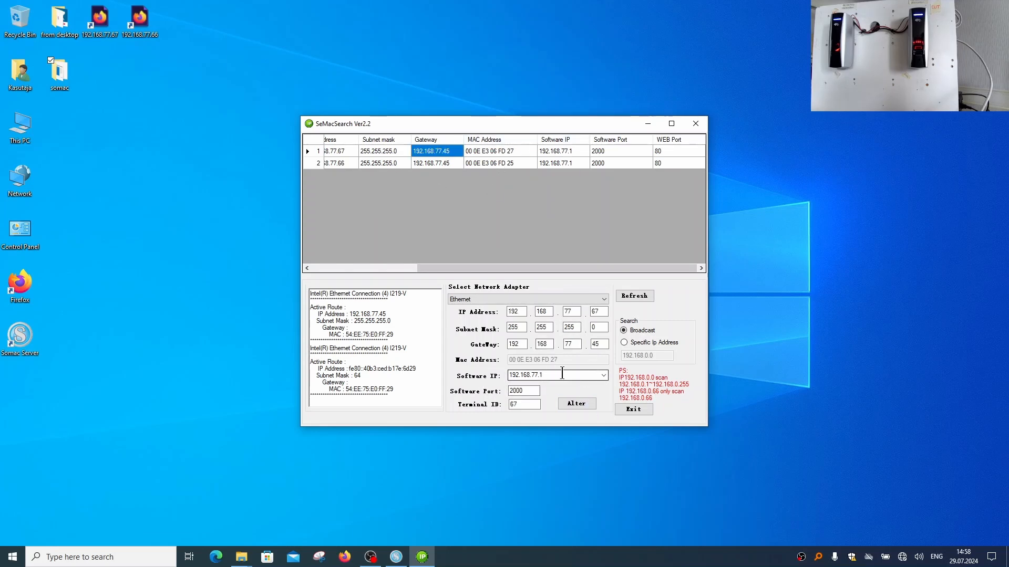
{"action": "left_click", "coordinate": [604, 376]}
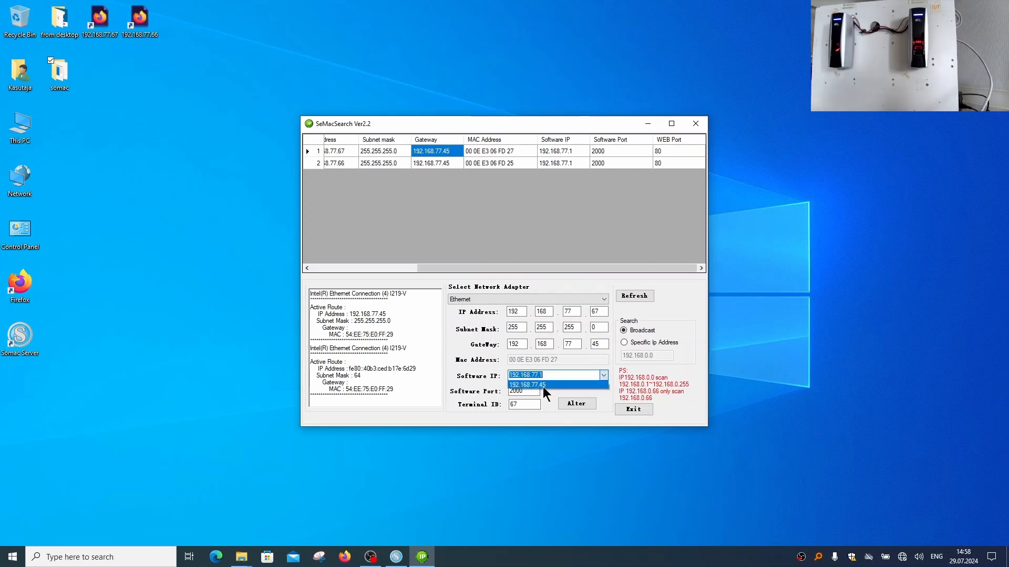
{"action": "left_click", "coordinate": [543, 386]}
{"action": "left_click_drag", "start_coordinate": [501, 268], "coordinate": [355, 264]}
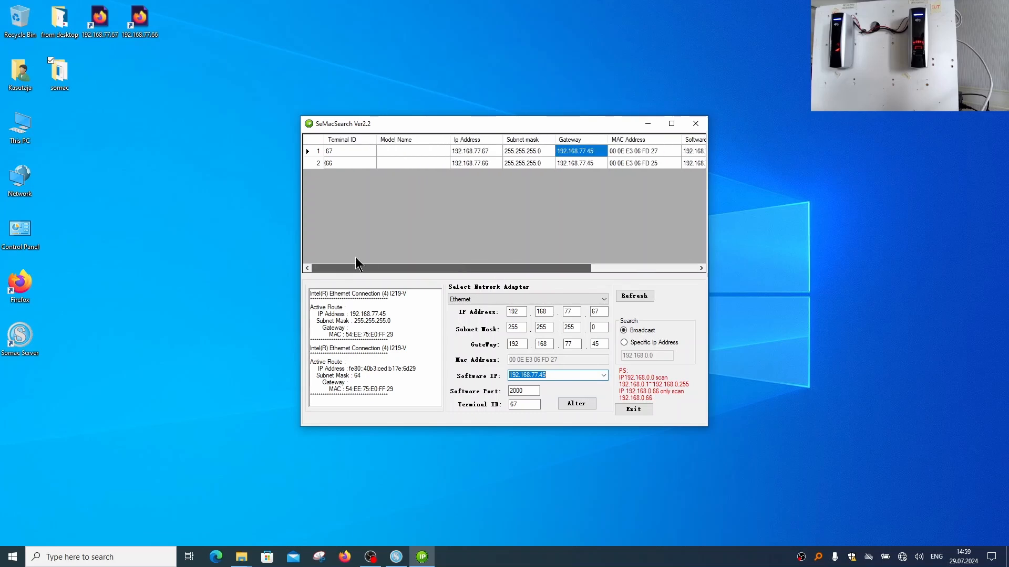
{"action": "left_click", "coordinate": [579, 406]}
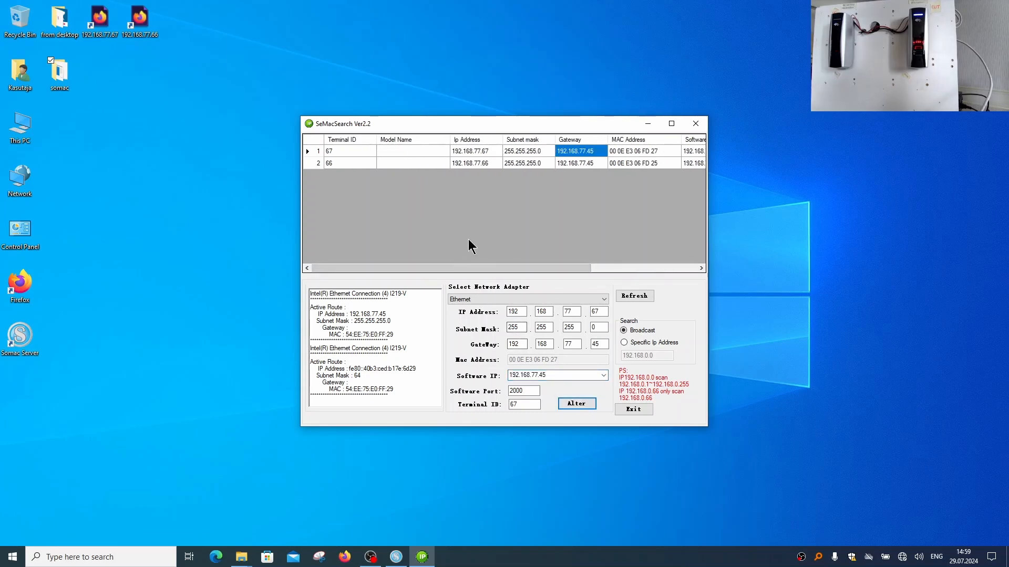
{"action": "left_click", "coordinate": [647, 124]}
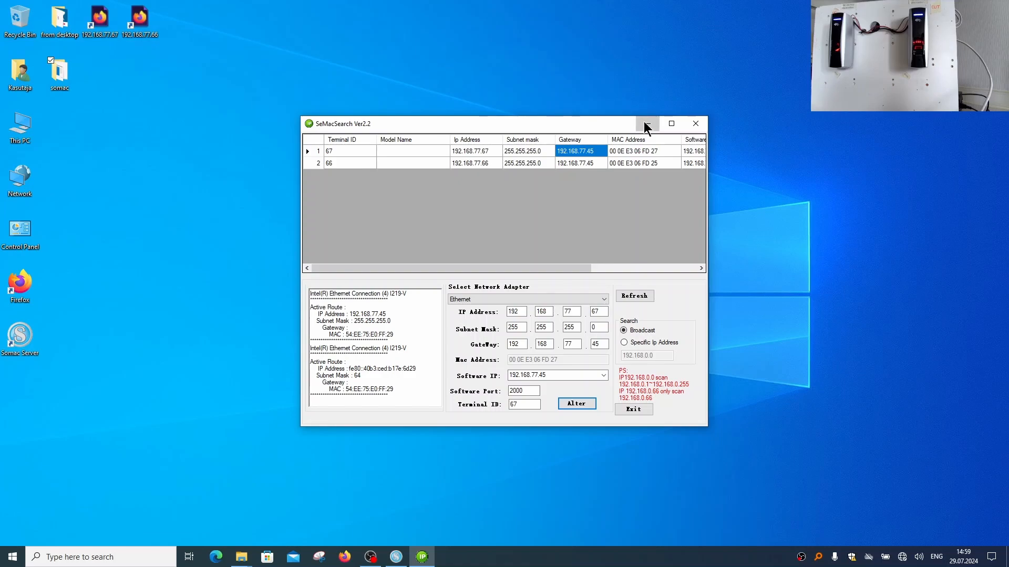
{"action": "left_click", "coordinate": [574, 317]}
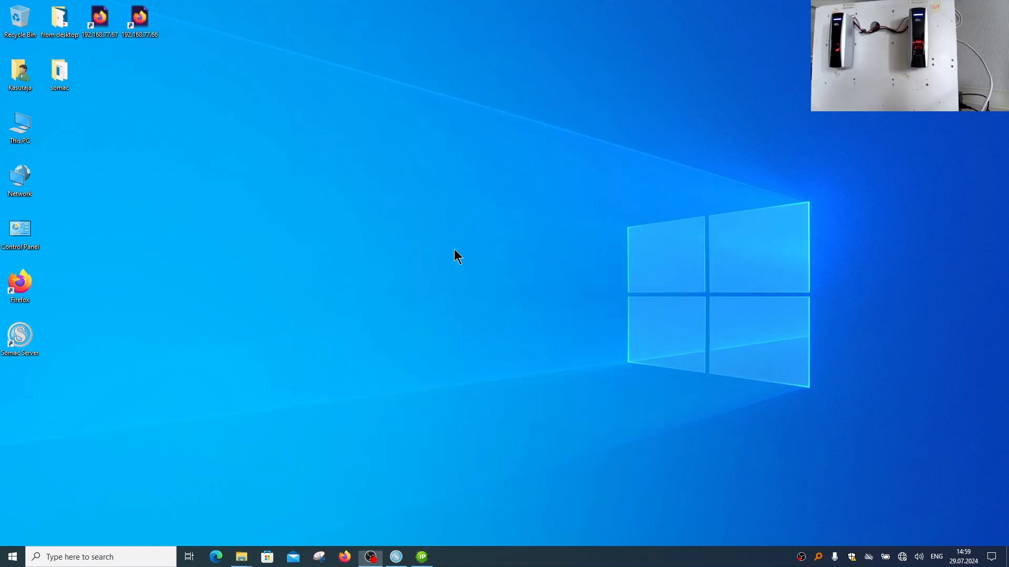
Switch to Somac Server and check the terminal list for the connection of terminal 67
{"action": "left_click", "coordinate": [396, 557]}
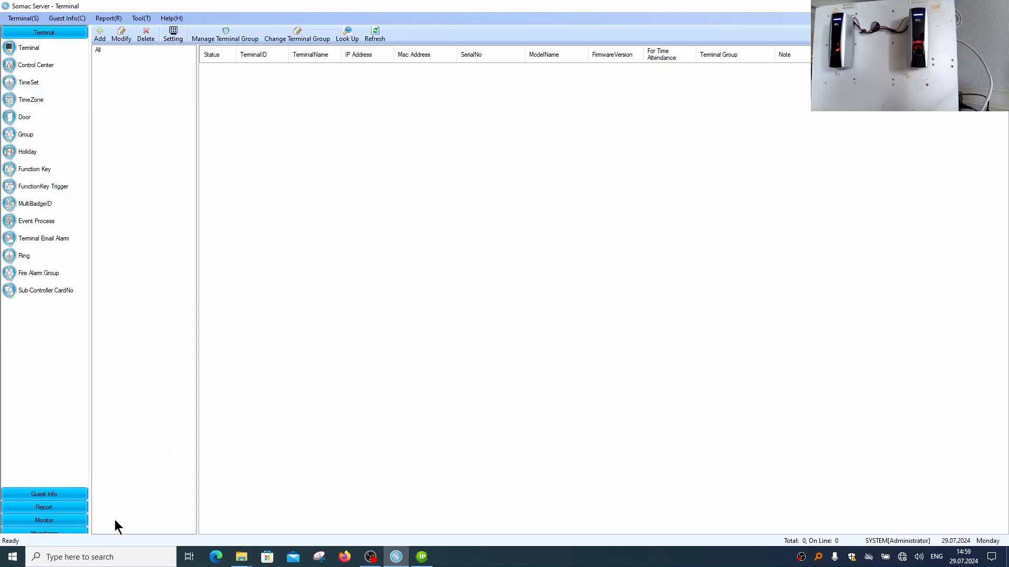
{"action": "left_click", "coordinate": [29, 47]}
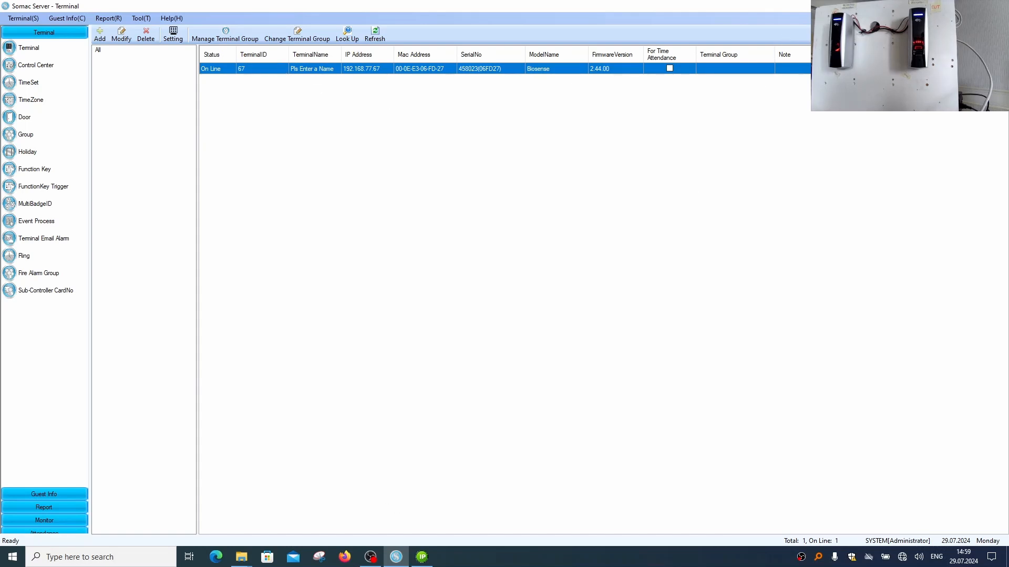
Minimize Somac Server, open the 192.168.77.66 web page from the desktop, sign in with the prefilled credentials and open Terminal Setup
{"action": "left_click", "coordinate": [947, 6]}
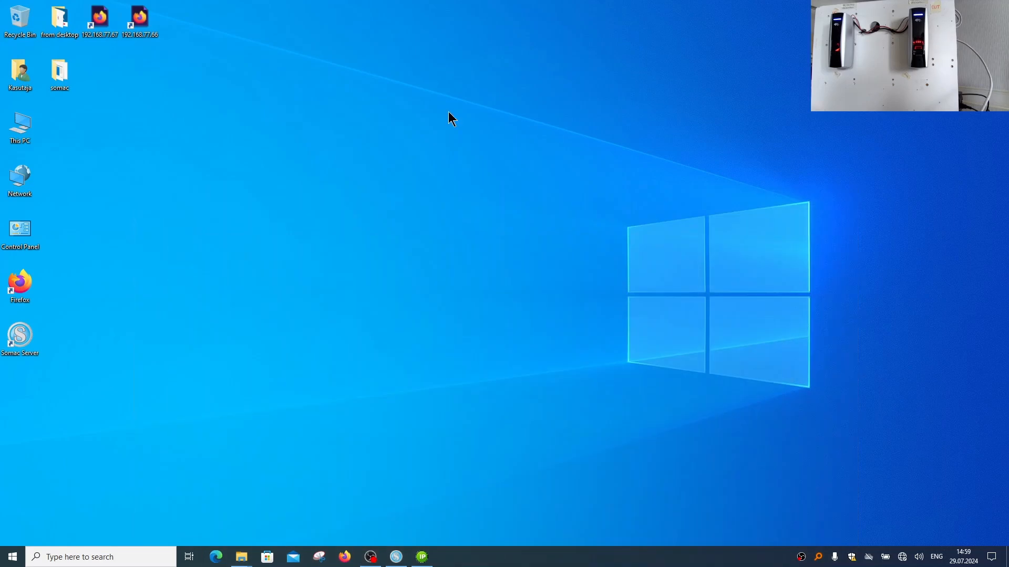
{"action": "double_click", "coordinate": [147, 18]}
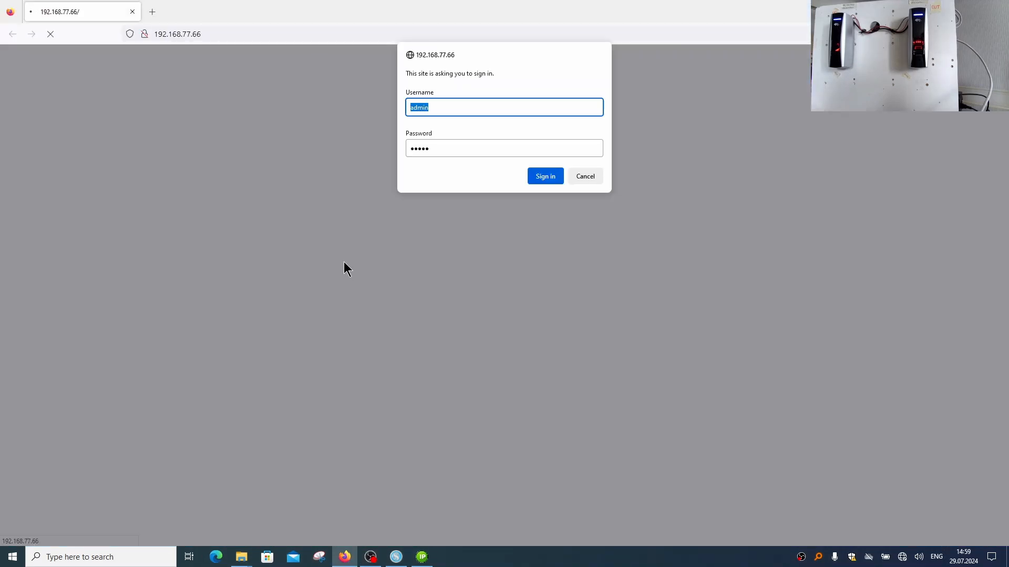
{"action": "left_click", "coordinate": [546, 176]}
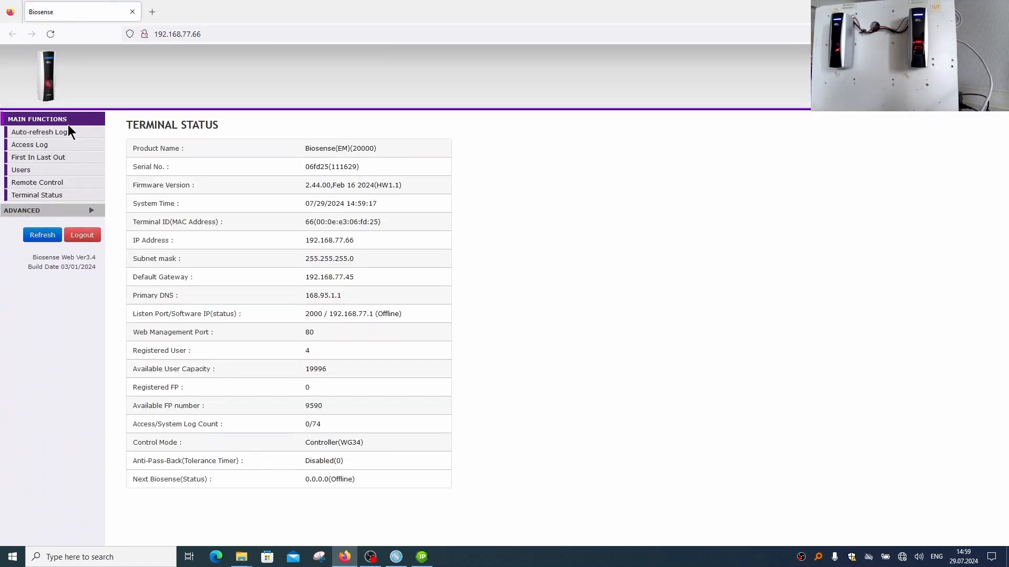
{"action": "left_click", "coordinate": [40, 211]}
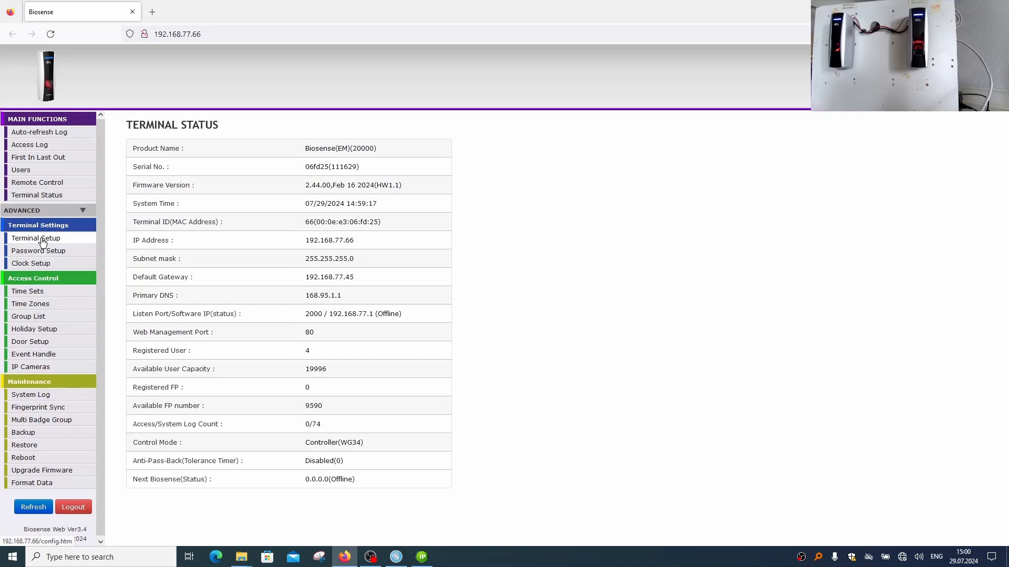
{"action": "left_click", "coordinate": [42, 242]}
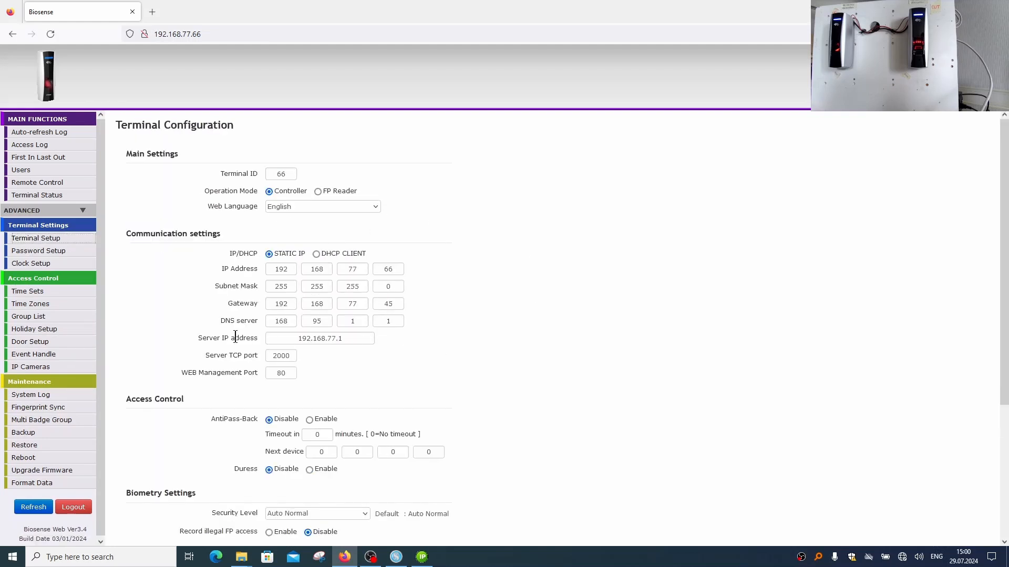
Set the server IP address of terminal 66 to 192.168.77.45 in the communication settings
{"action": "left_click", "coordinate": [351, 340]}
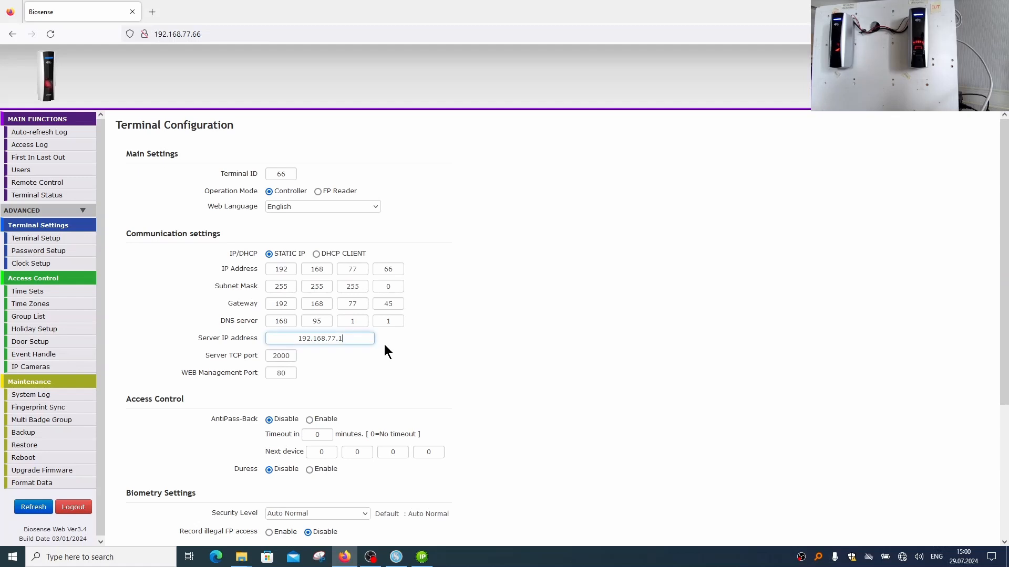
{"action": "key", "text": "BackSpace"}
{"action": "type", "text": "45"}
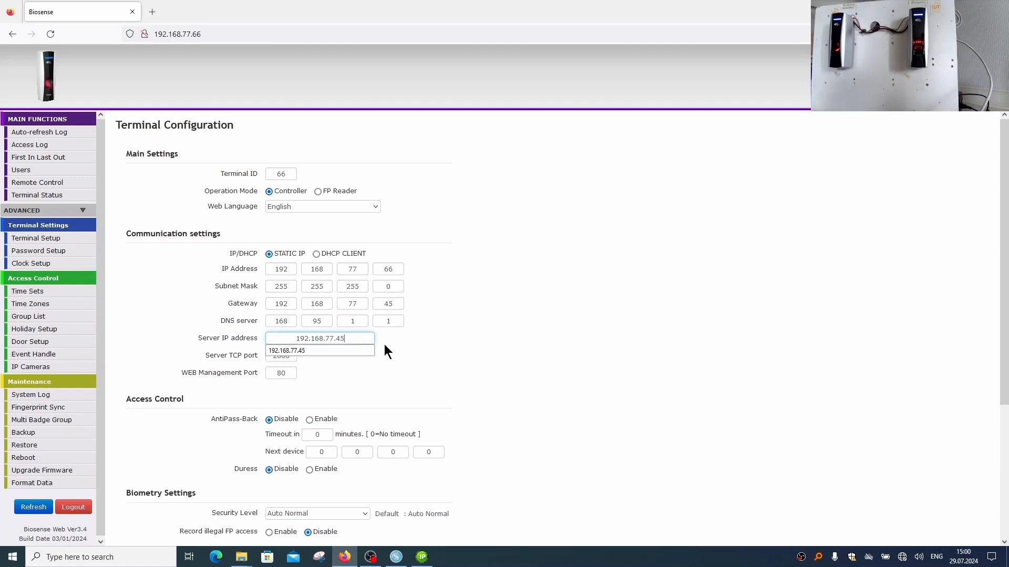
{"action": "key", "text": "Escape"}
{"action": "left_click", "coordinate": [494, 350]}
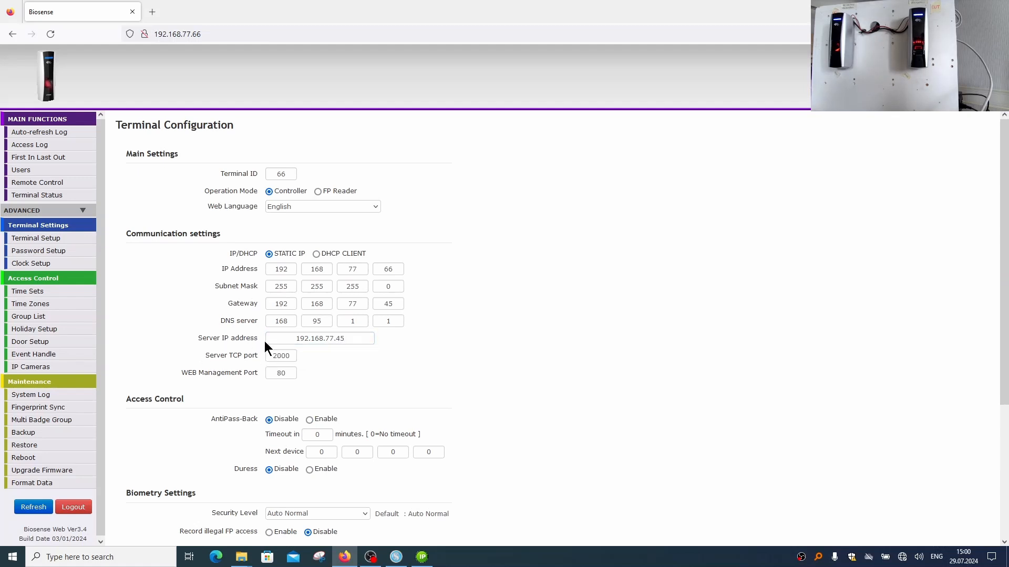
Review the remaining configuration settings of terminal 66 and save the configuration
{"action": "scroll", "coordinate": [484, 269], "scroll_direction": "down", "scroll_amount": 1}
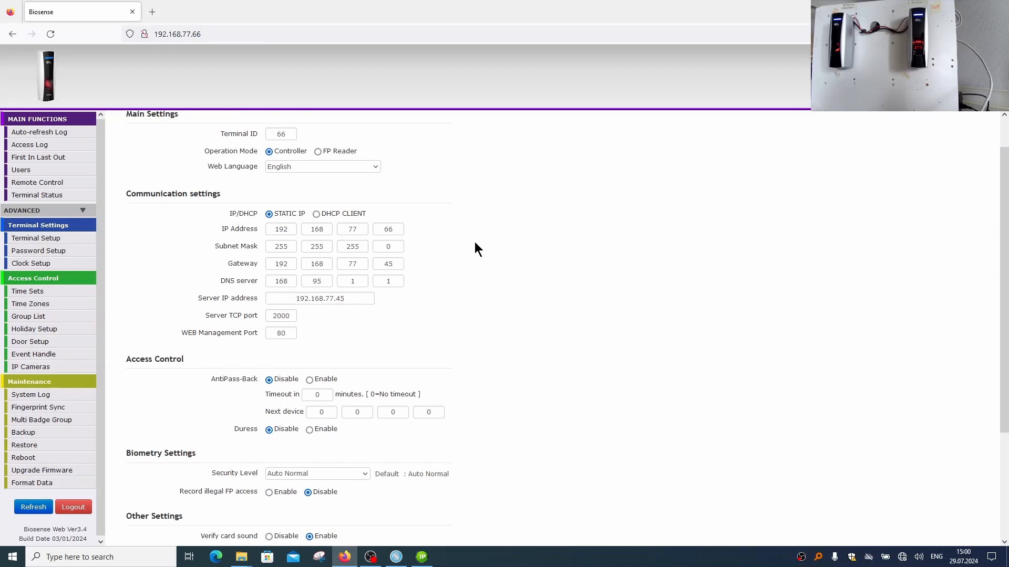
{"action": "scroll", "coordinate": [510, 321], "scroll_direction": "up", "scroll_amount": 1}
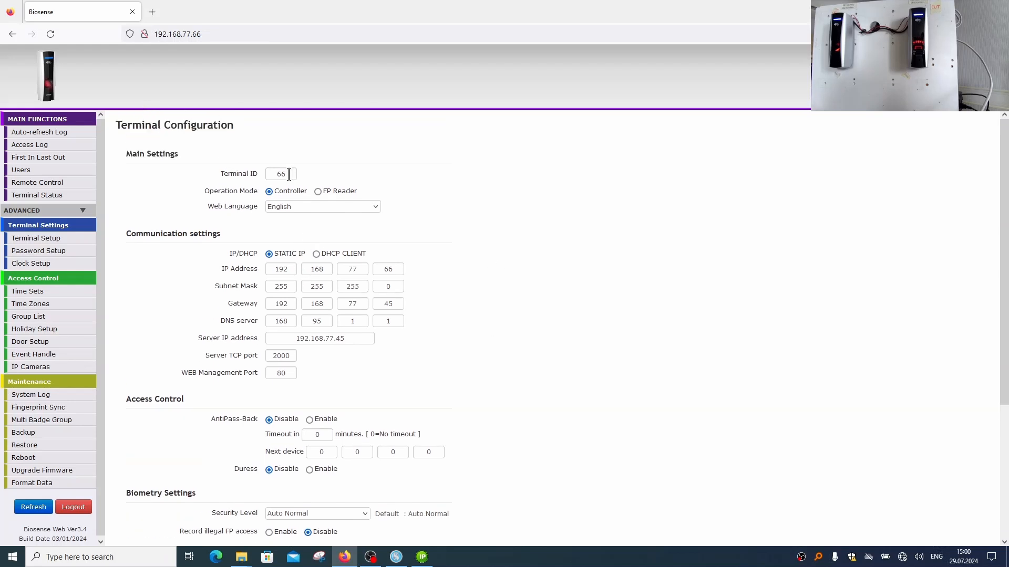
{"action": "scroll", "coordinate": [451, 265], "scroll_direction": "down", "scroll_amount": 5}
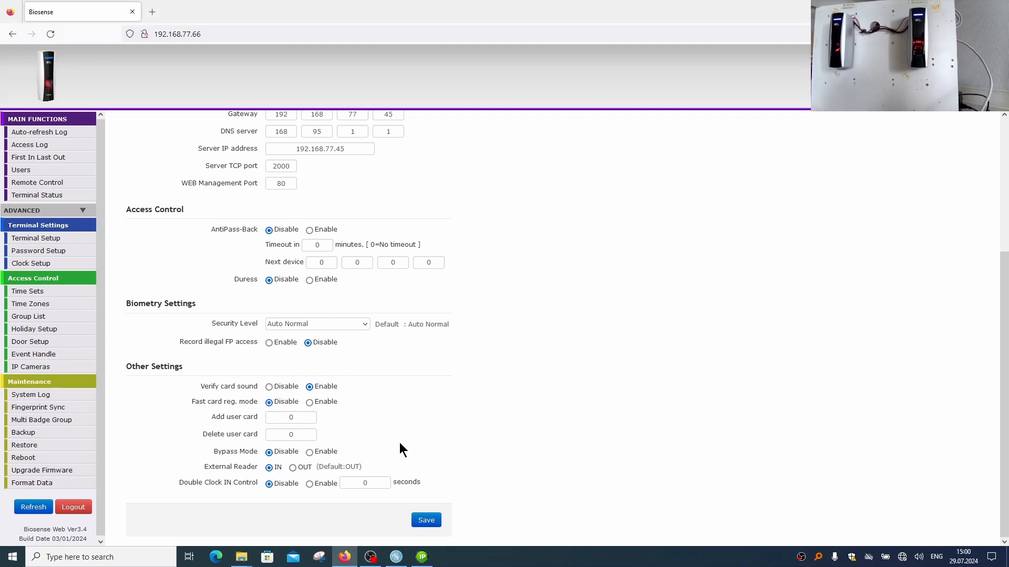
{"action": "scroll", "coordinate": [507, 446], "scroll_direction": "up", "scroll_amount": 4}
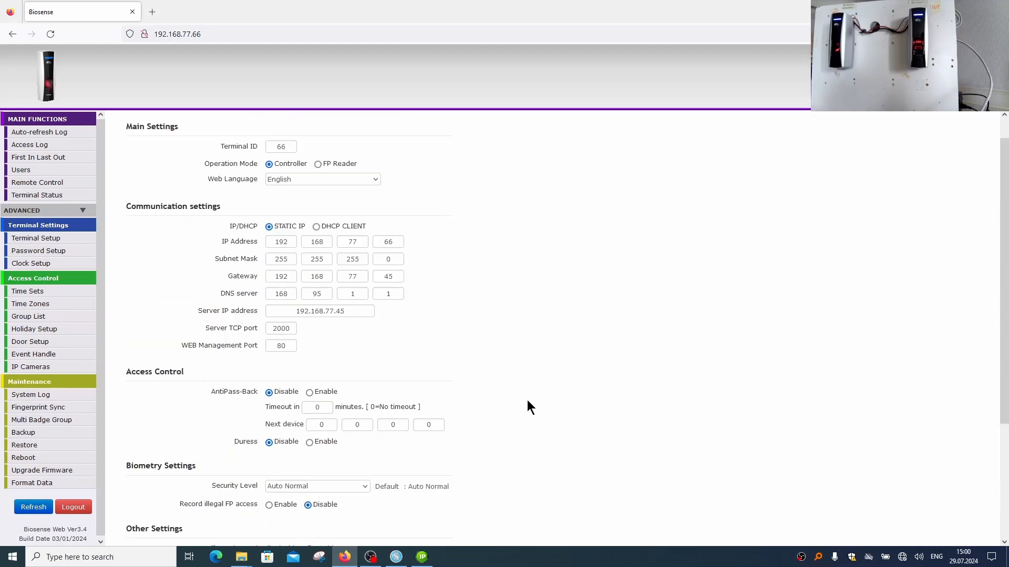
{"action": "scroll", "coordinate": [442, 294], "scroll_direction": "down", "scroll_amount": 4}
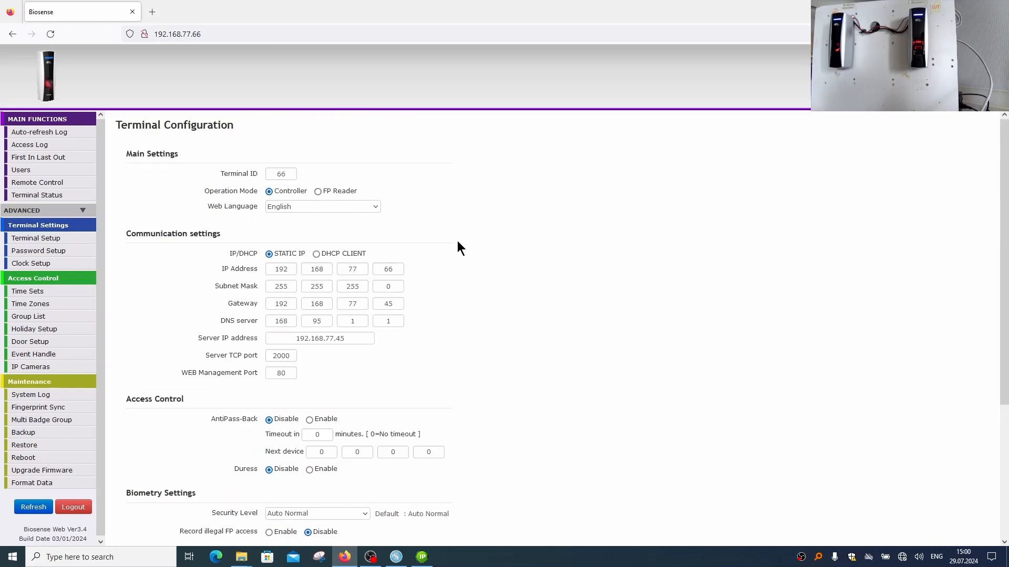
{"action": "scroll", "coordinate": [478, 258], "scroll_direction": "down", "scroll_amount": 3}
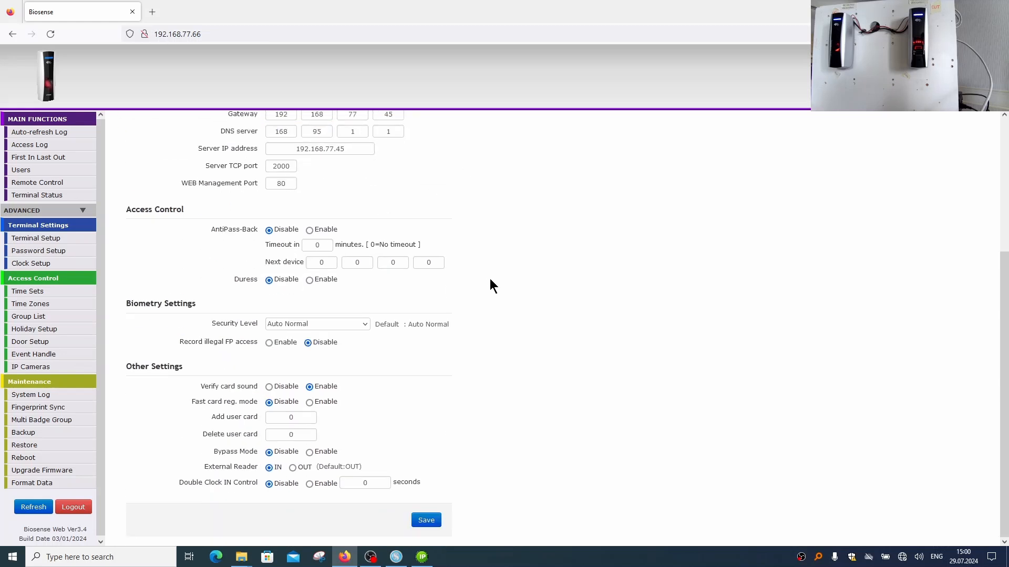
{"action": "left_click", "coordinate": [426, 521]}
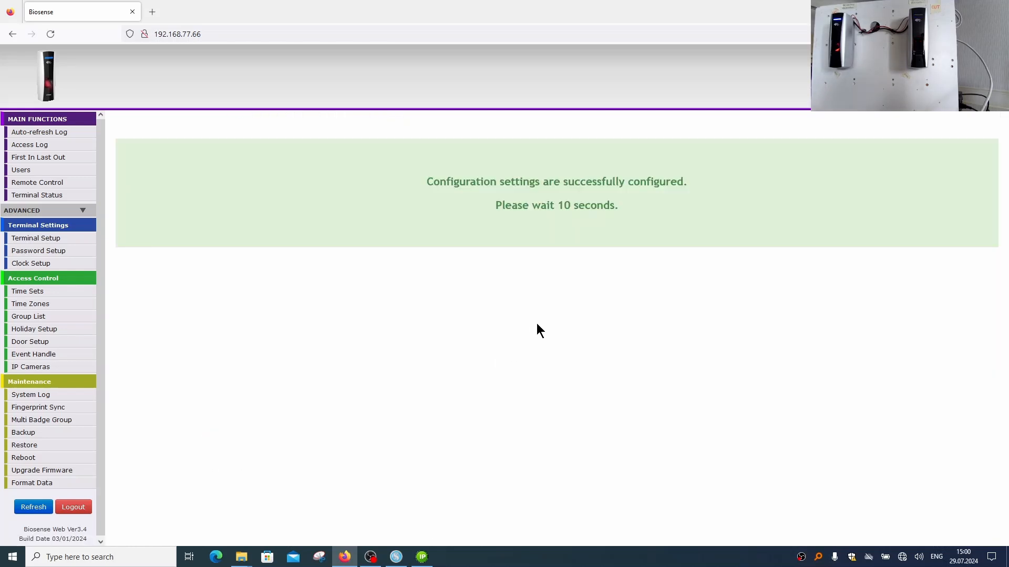
Switch to Somac Server, enable time attendance for terminal 67 and name it "in"
{"action": "left_click", "coordinate": [396, 557]}
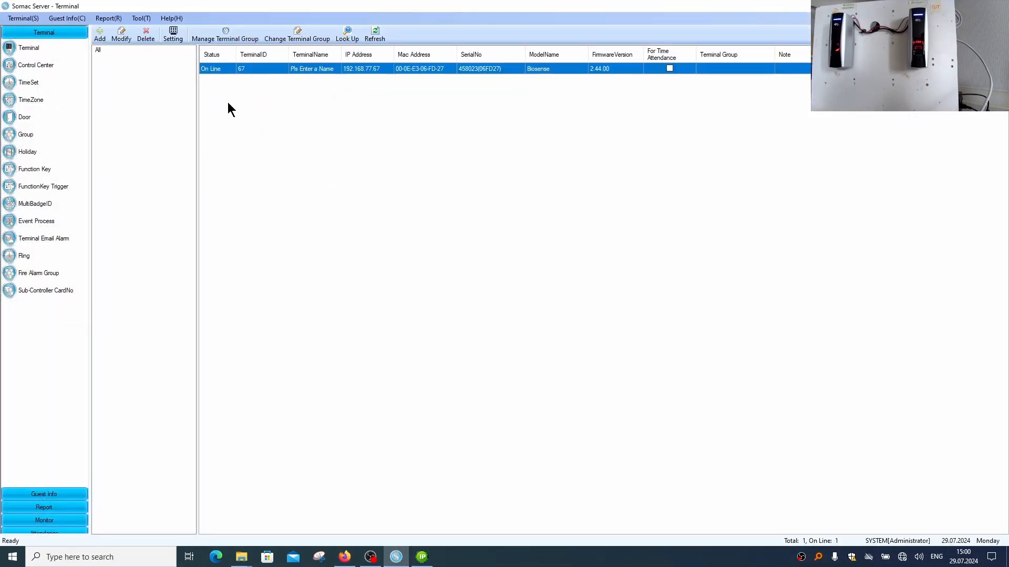
{"action": "double_click", "coordinate": [319, 67]}
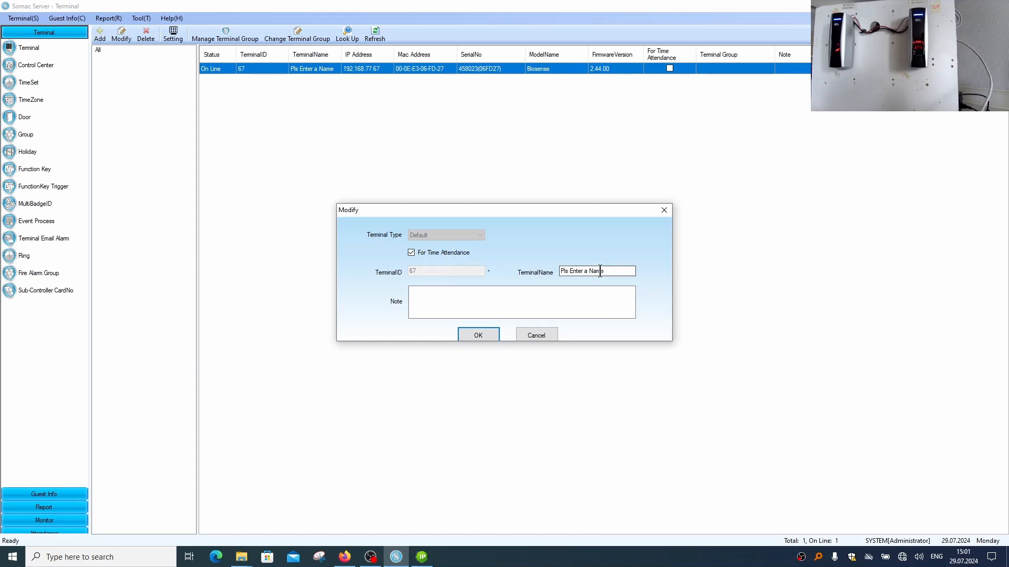
{"action": "left_click_drag", "start_coordinate": [613, 271], "coordinate": [553, 276]}
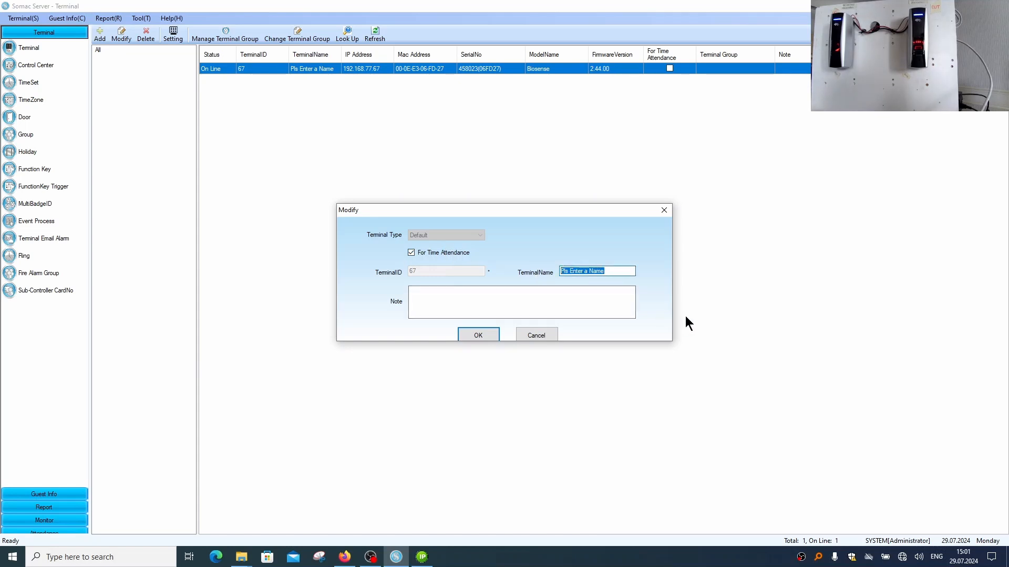
{"action": "type", "text": "in"}
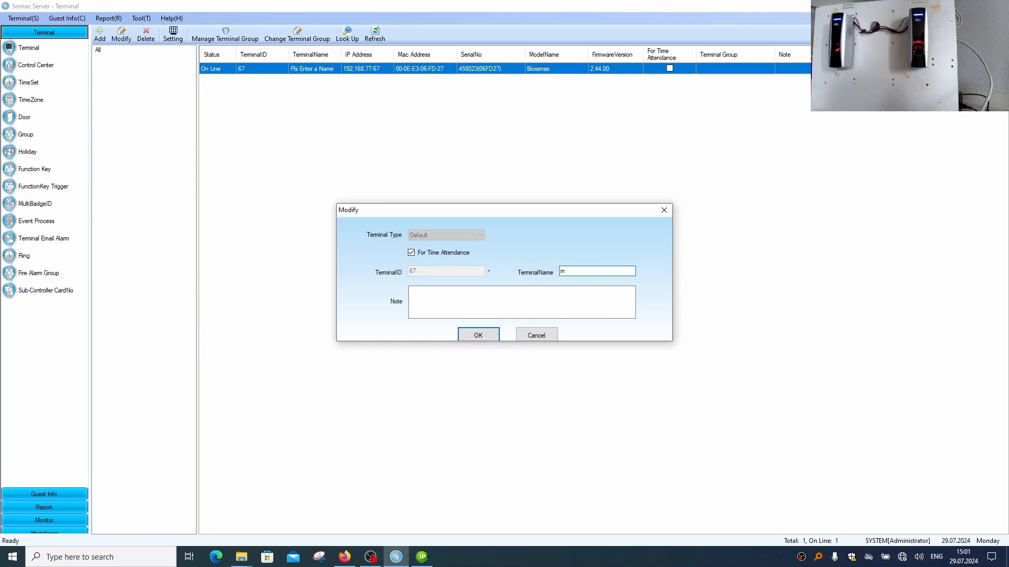
{"action": "left_click", "coordinate": [484, 337]}
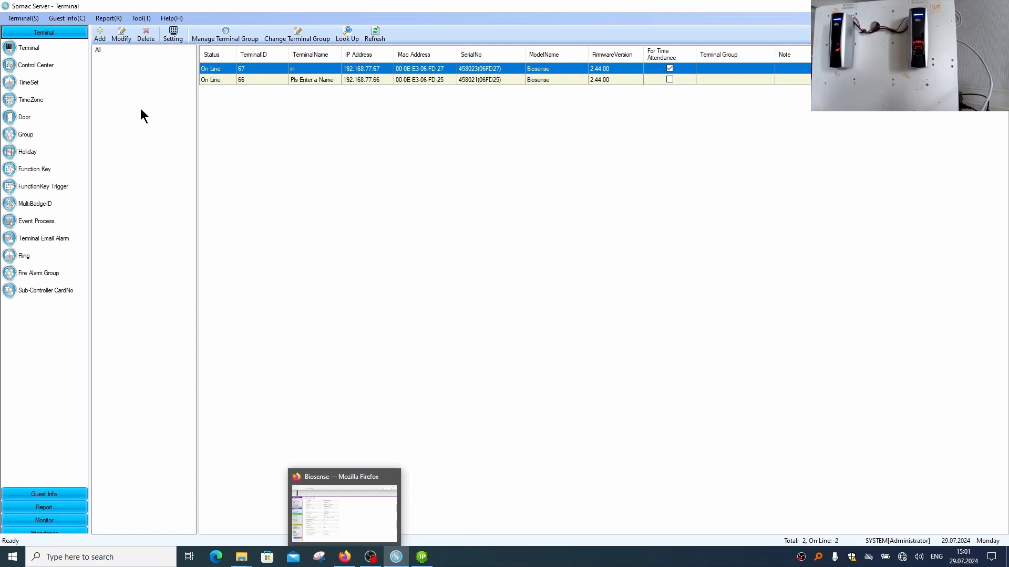
Enable time attendance for terminal 66 and name it "out"
{"action": "double_click", "coordinate": [309, 79]}
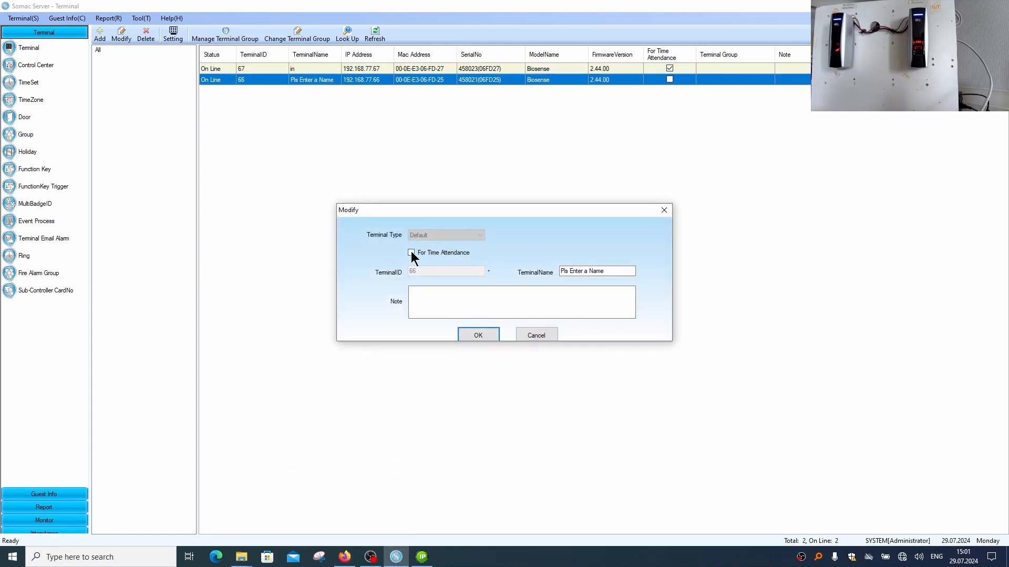
{"action": "left_click", "coordinate": [411, 253]}
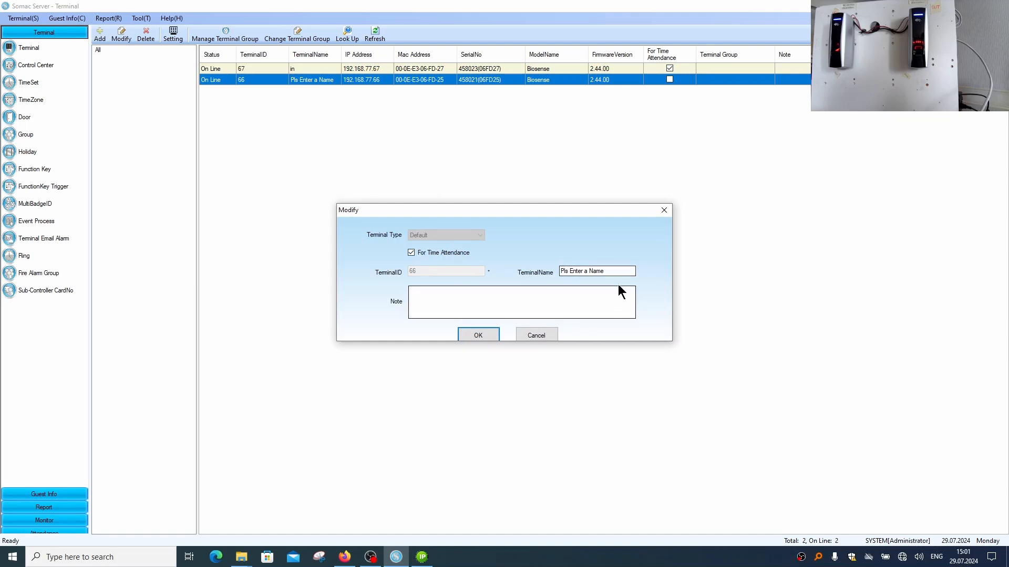
{"action": "key", "text": "Tab"}
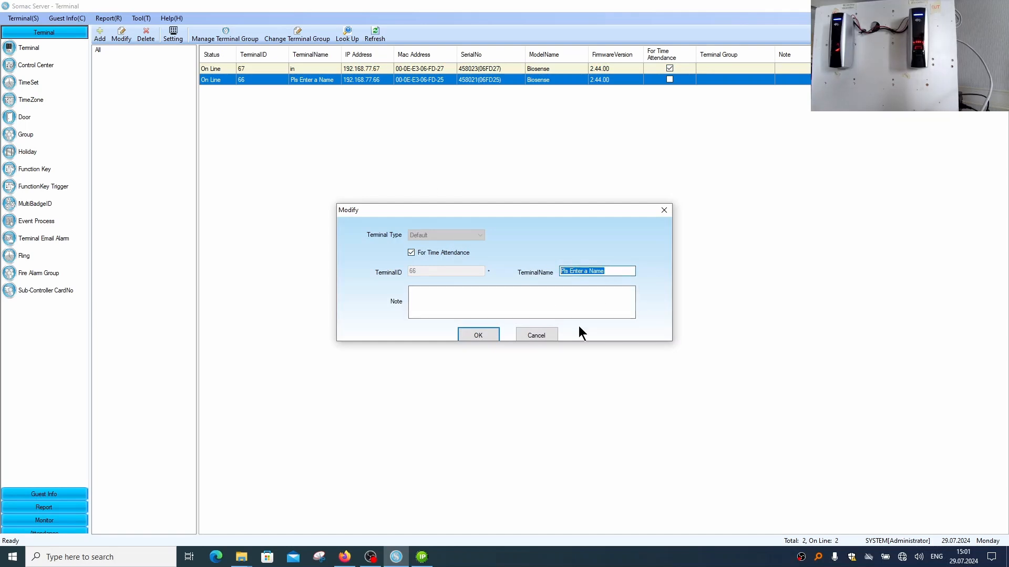
{"action": "type", "text": "out"}
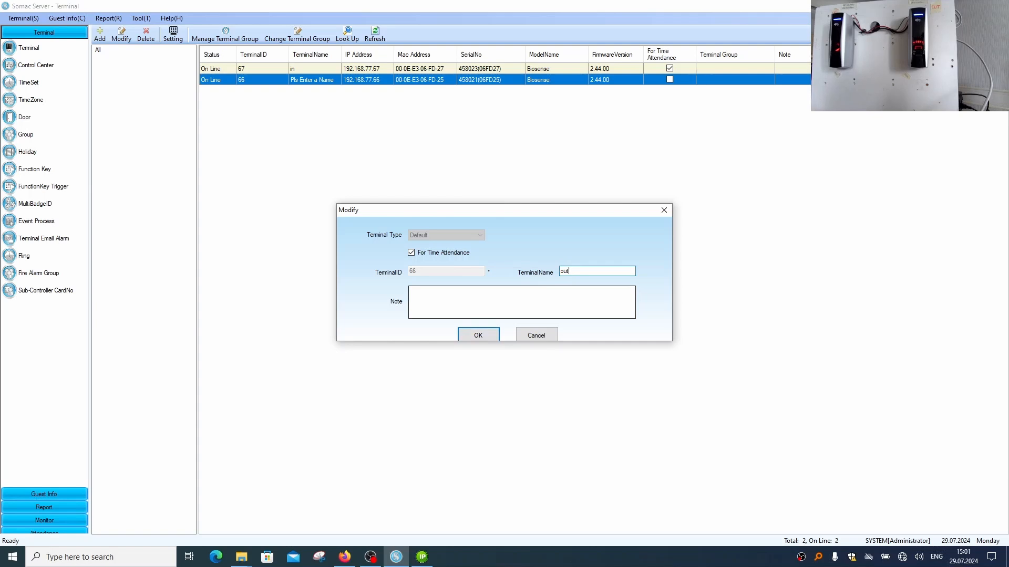
{"action": "left_click", "coordinate": [477, 332]}
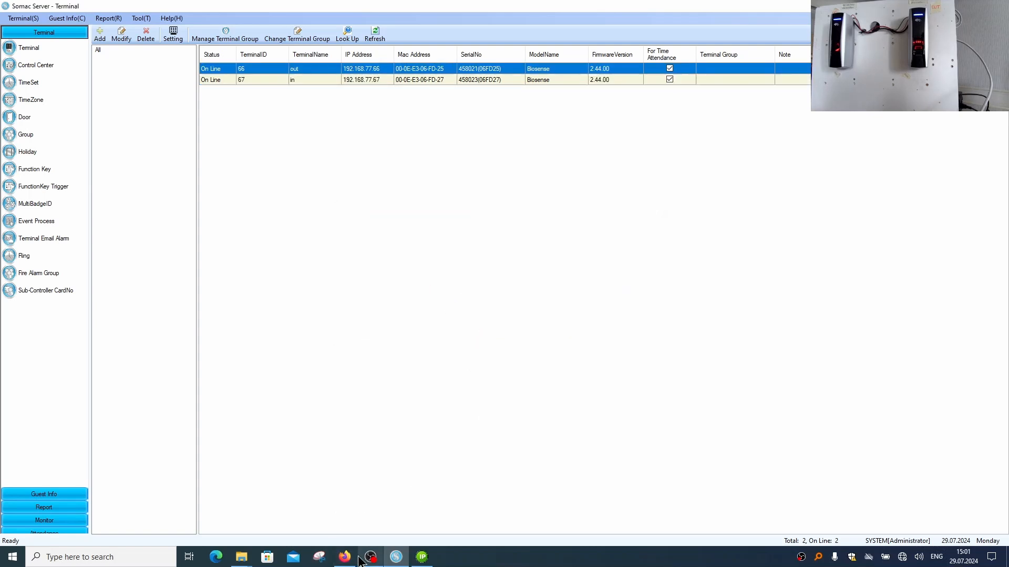
Check the status page of terminal 66 in Firefox and return to Somac Server
{"action": "mouse_move", "coordinate": [344, 557]}
{"action": "left_click", "coordinate": [344, 512]}
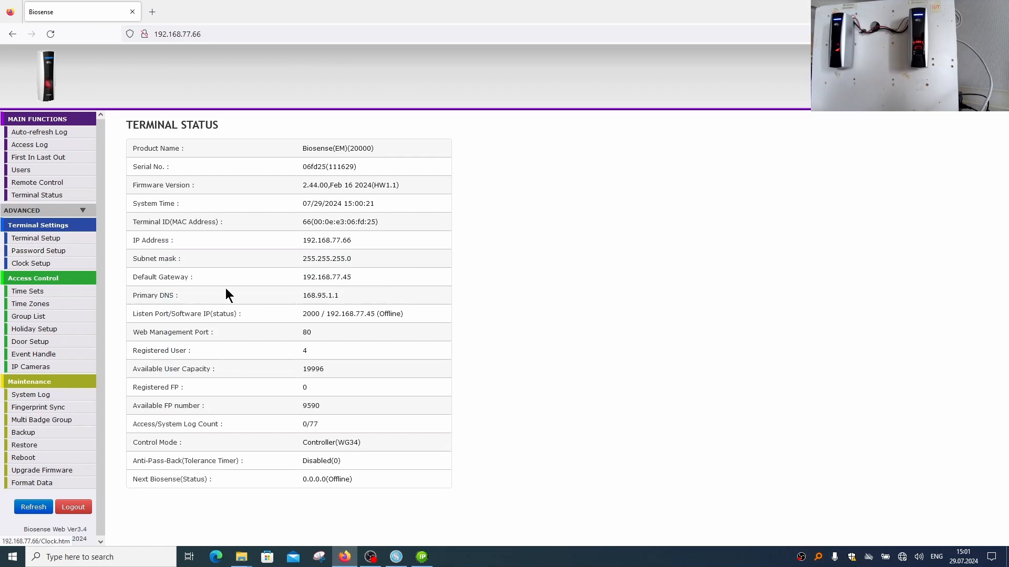
{"action": "left_click", "coordinate": [396, 557]}
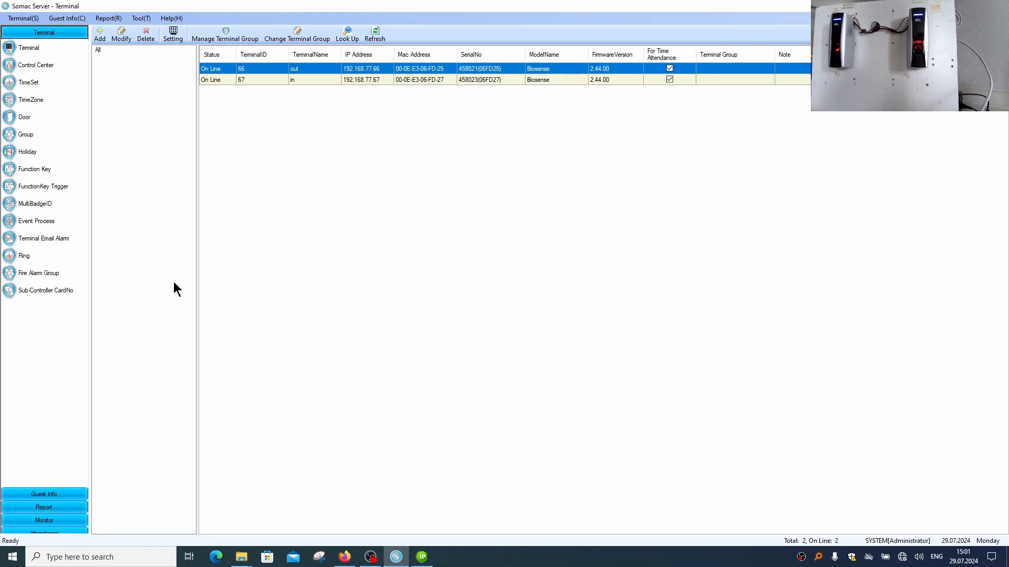
View the Entrylog Report, then minimize Somac Server and examine the user list of terminal 66 in Firefox
{"action": "left_click", "coordinate": [60, 507]}
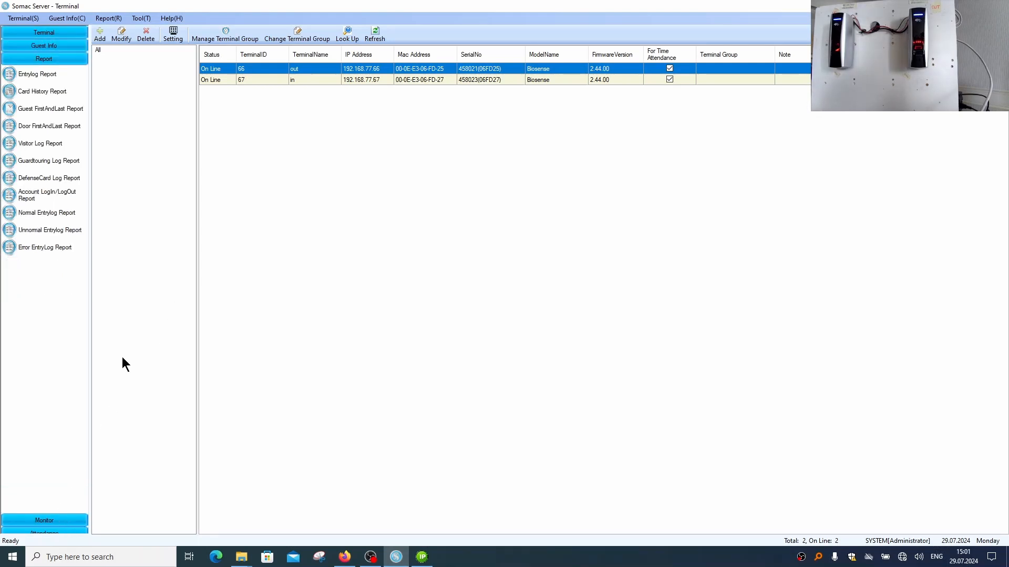
{"action": "left_click", "coordinate": [41, 78]}
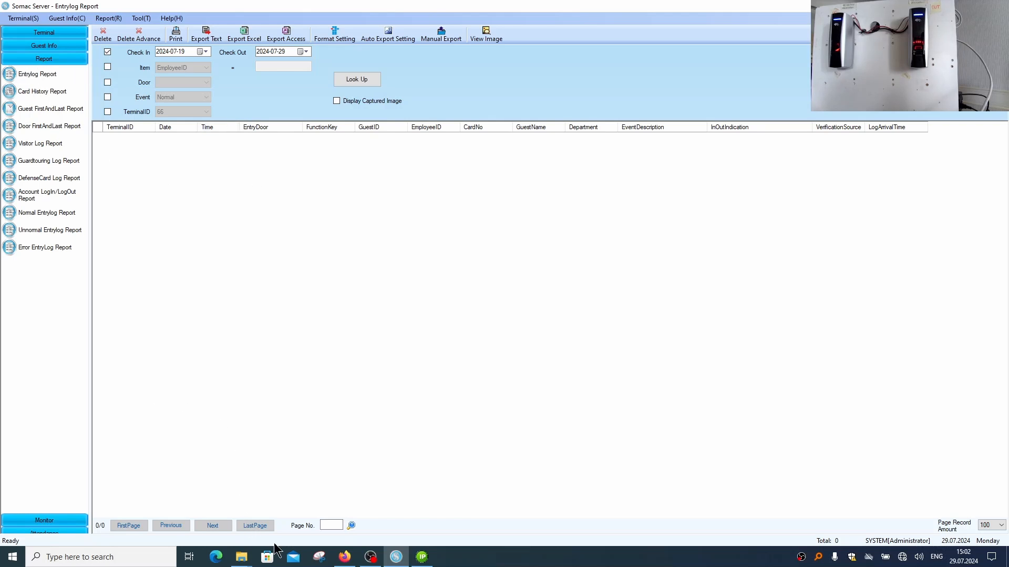
{"action": "left_click", "coordinate": [936, 5]}
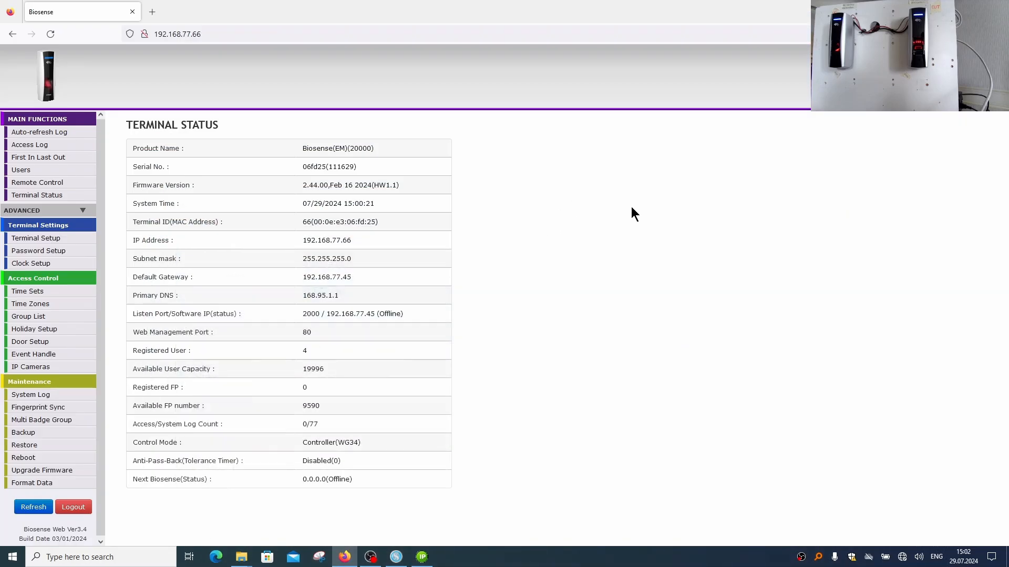
{"action": "left_click", "coordinate": [23, 171]}
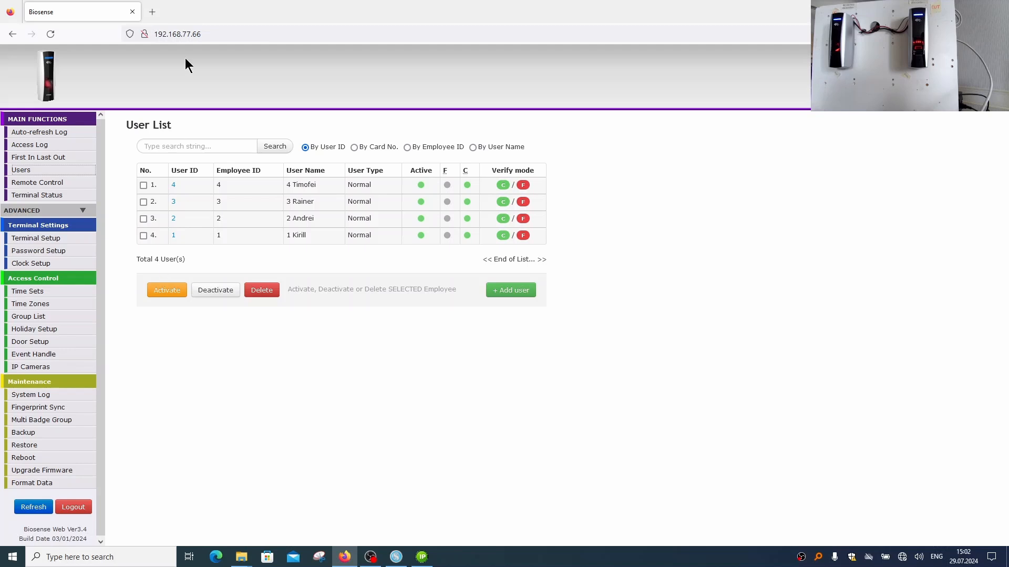
Open the web page at 192.168.77.67, sign in with the prefilled credentials and expand the advanced functions
{"action": "left_click", "coordinate": [212, 31]}
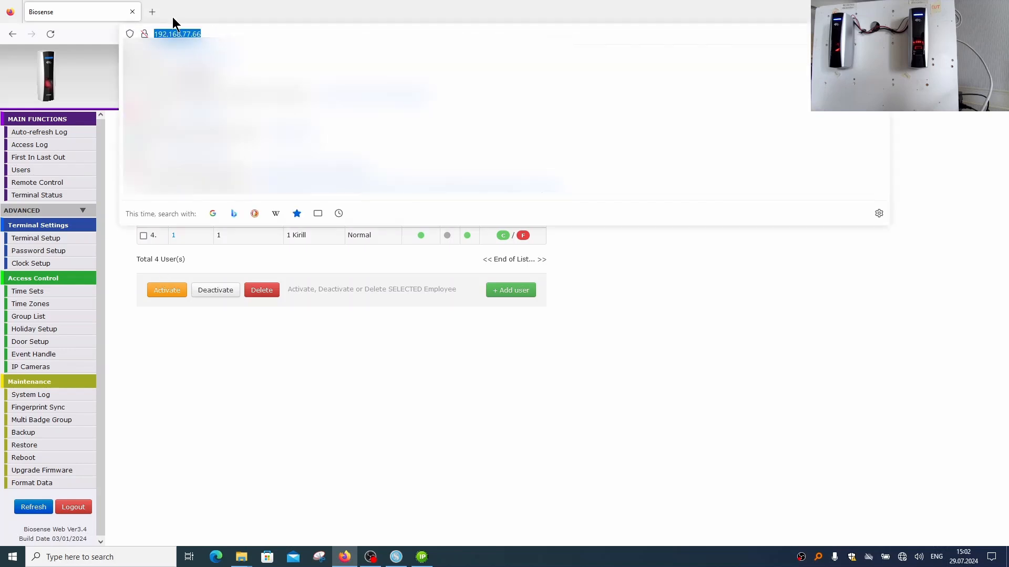
{"action": "left_click", "coordinate": [221, 32]}
{"action": "key", "text": "BackSpace"}
{"action": "type", "text": "7"}
{"action": "key", "text": "Return"}
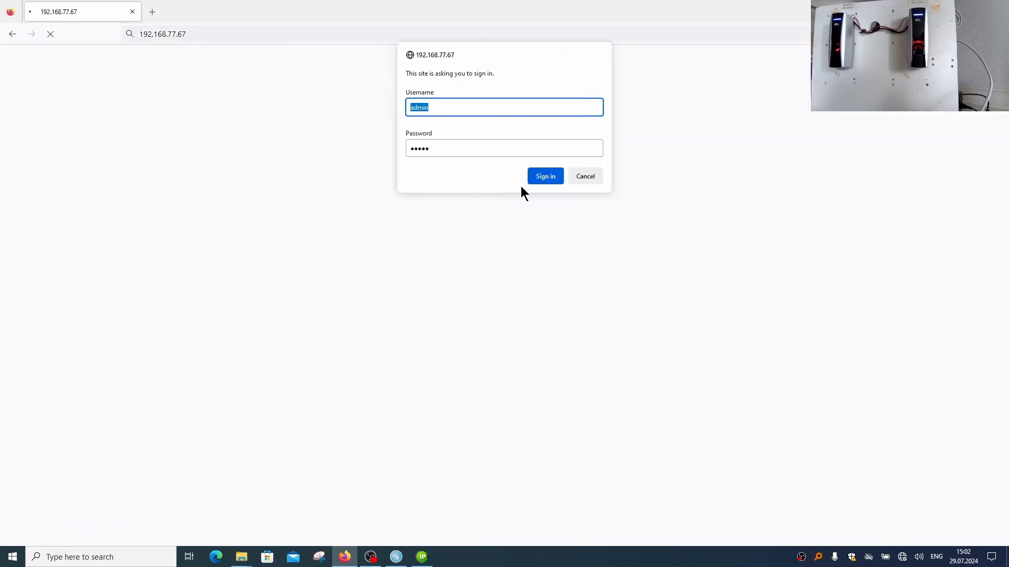
{"action": "left_click", "coordinate": [544, 179]}
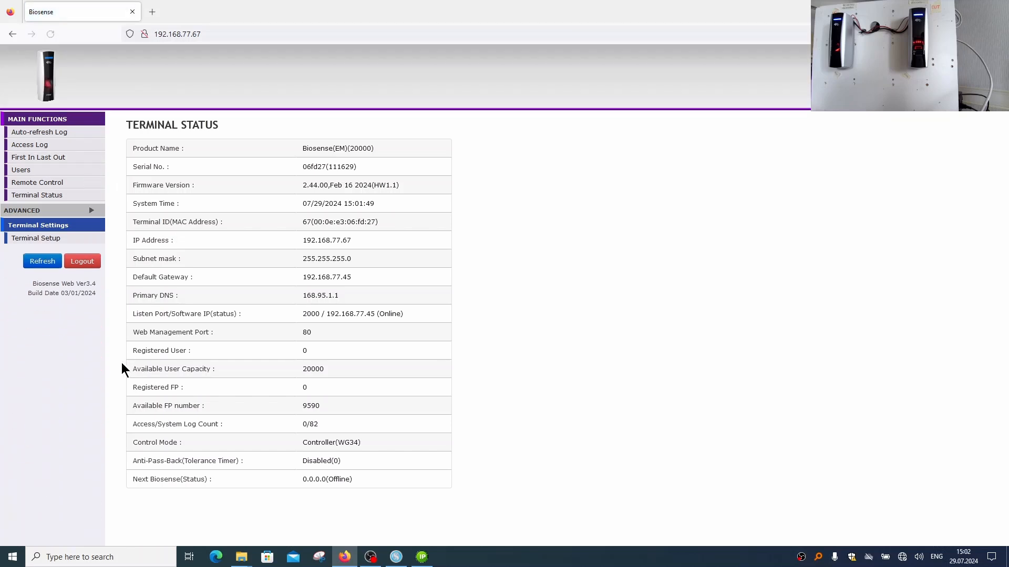
{"action": "left_click", "coordinate": [39, 210]}
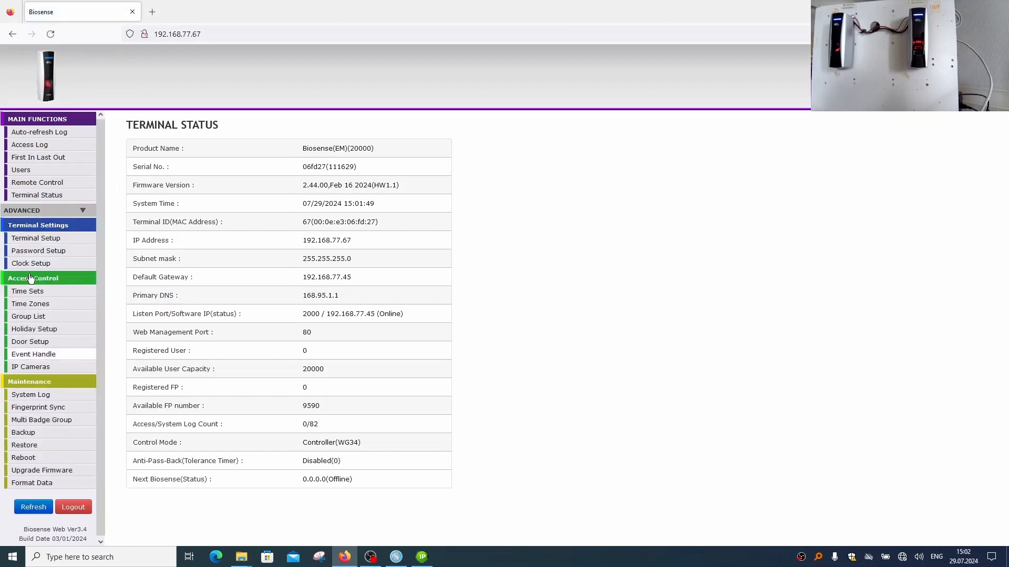
Examine the user list of terminal 67, then minimize the browser and return to Somac Server
{"action": "left_click", "coordinate": [19, 170]}
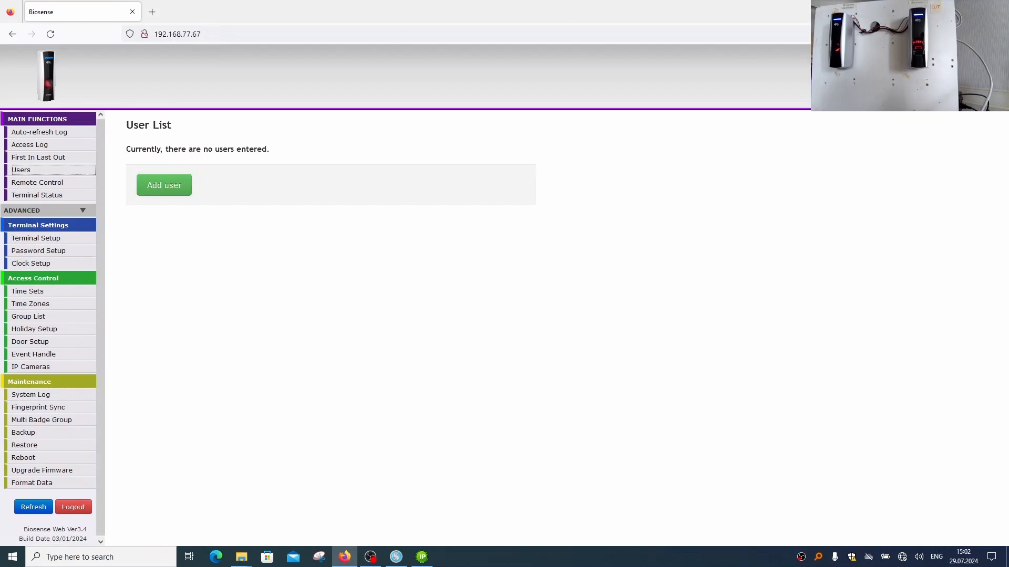
{"action": "left_click", "coordinate": [947, 10]}
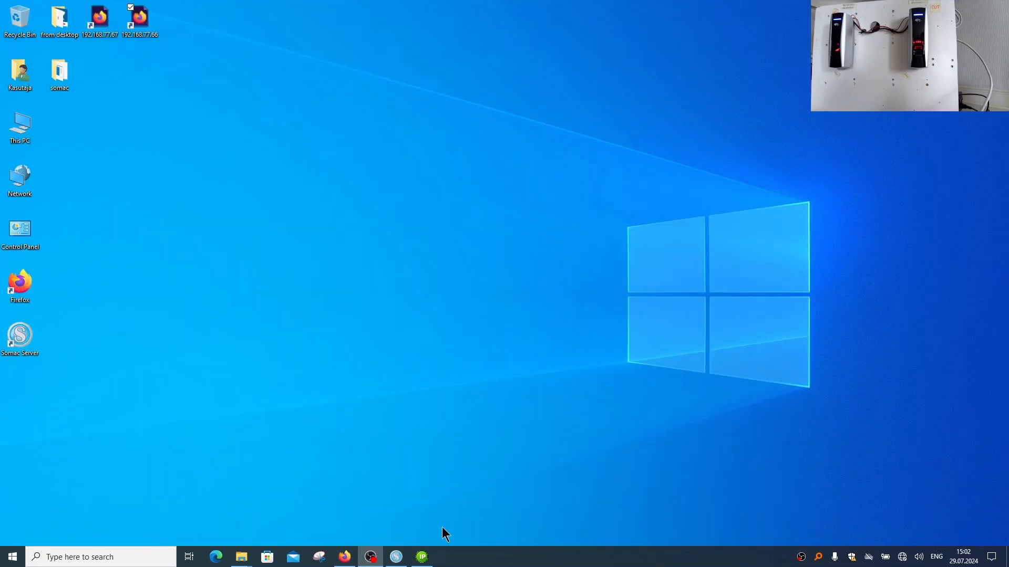
{"action": "left_click", "coordinate": [396, 557]}
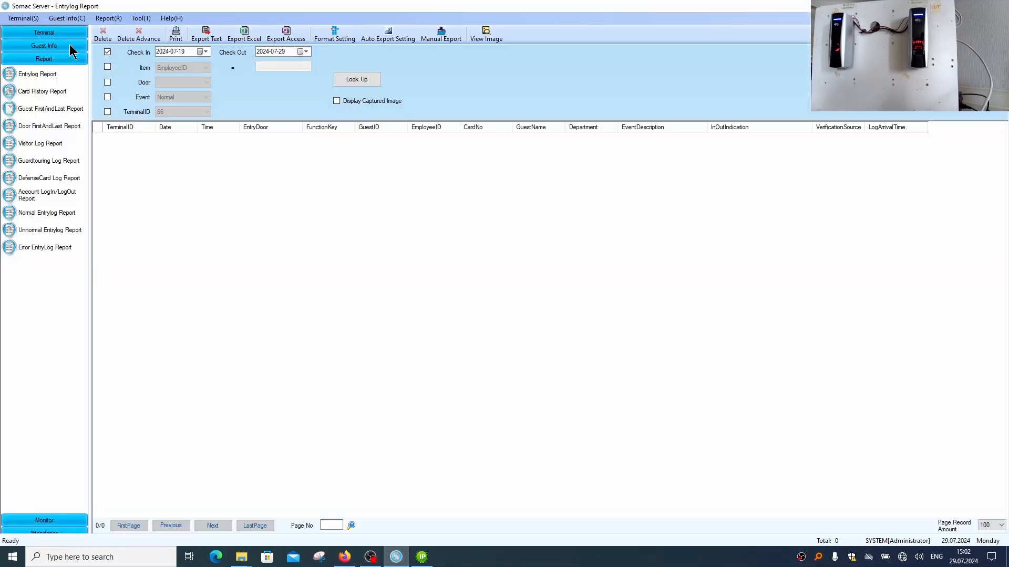
Open the Guests list and download the guests from terminal 67 only, leaving terminal 66 out
{"action": "left_click", "coordinate": [39, 46]}
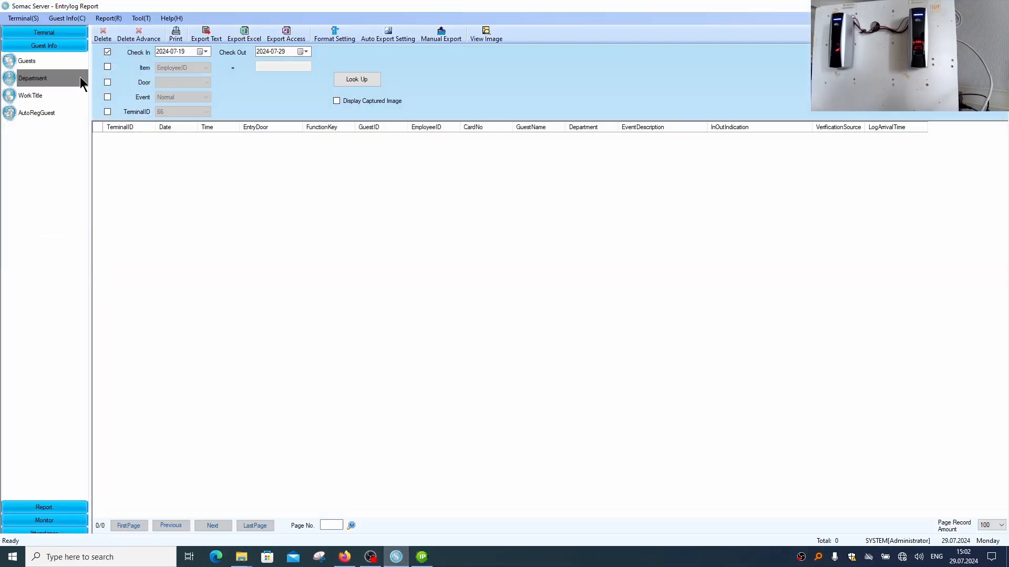
{"action": "left_click", "coordinate": [26, 61]}
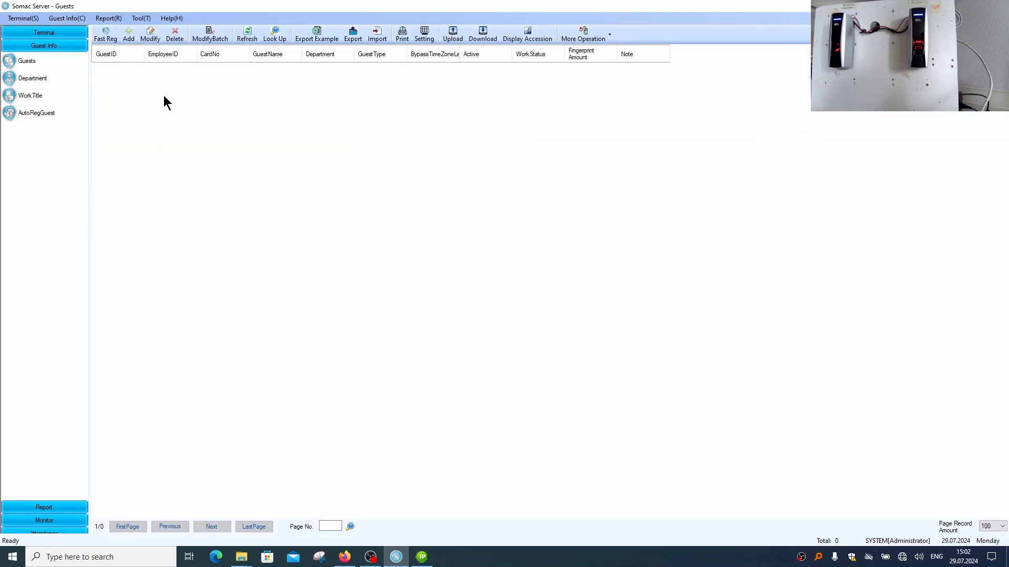
{"action": "left_click", "coordinate": [482, 35]}
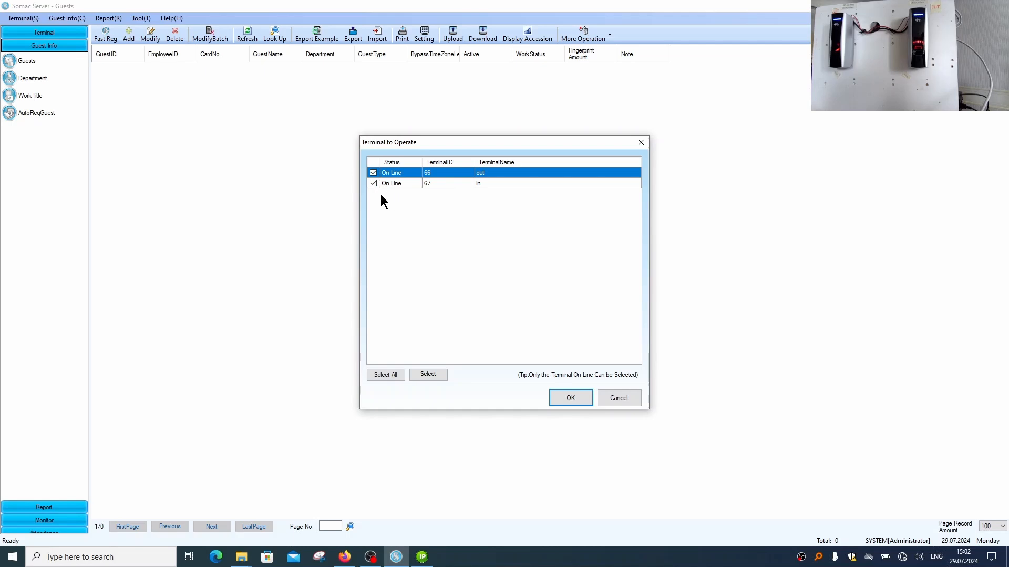
{"action": "left_click", "coordinate": [373, 171]}
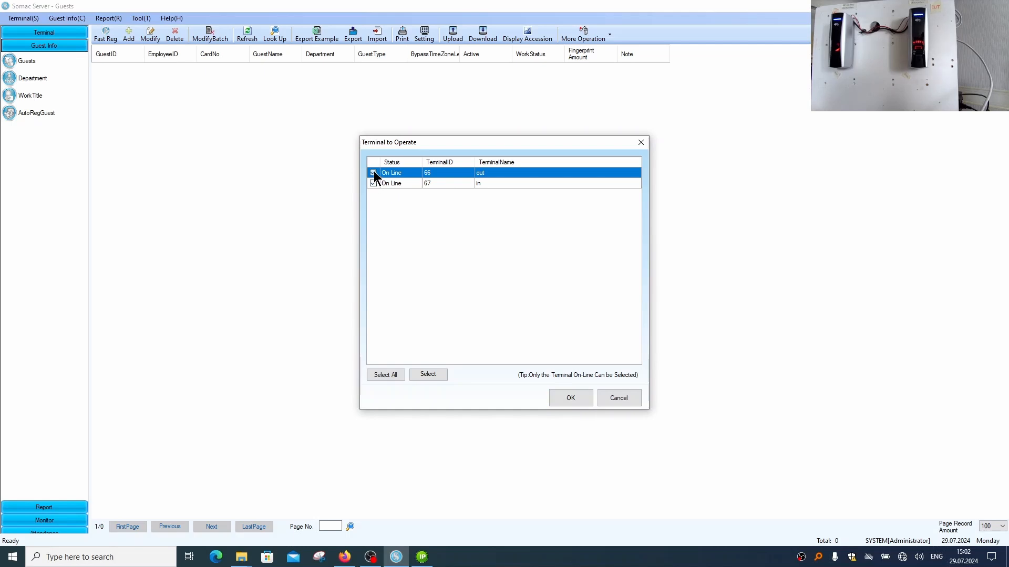
{"action": "left_click", "coordinate": [473, 184]}
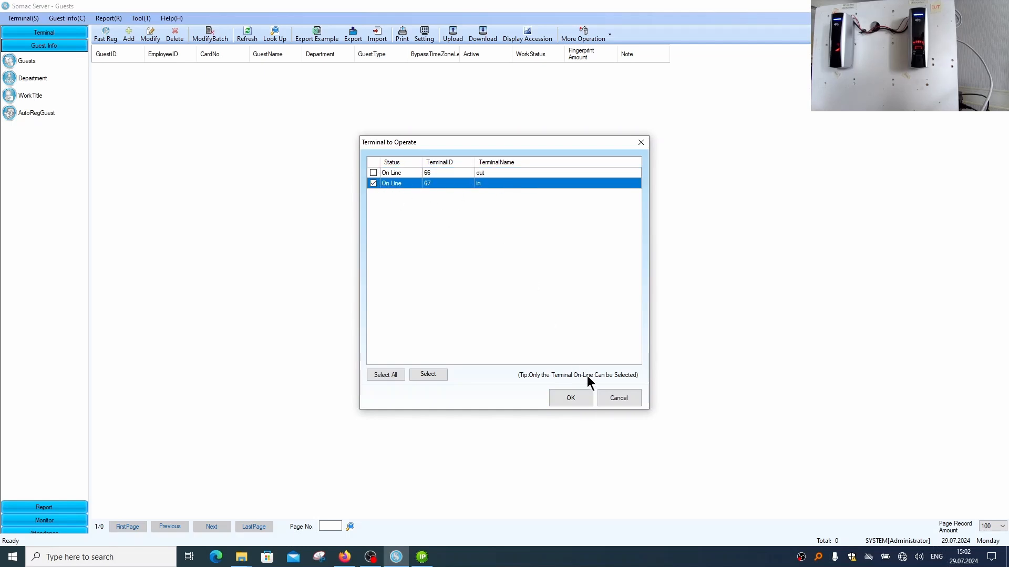
{"action": "left_click", "coordinate": [576, 399]}
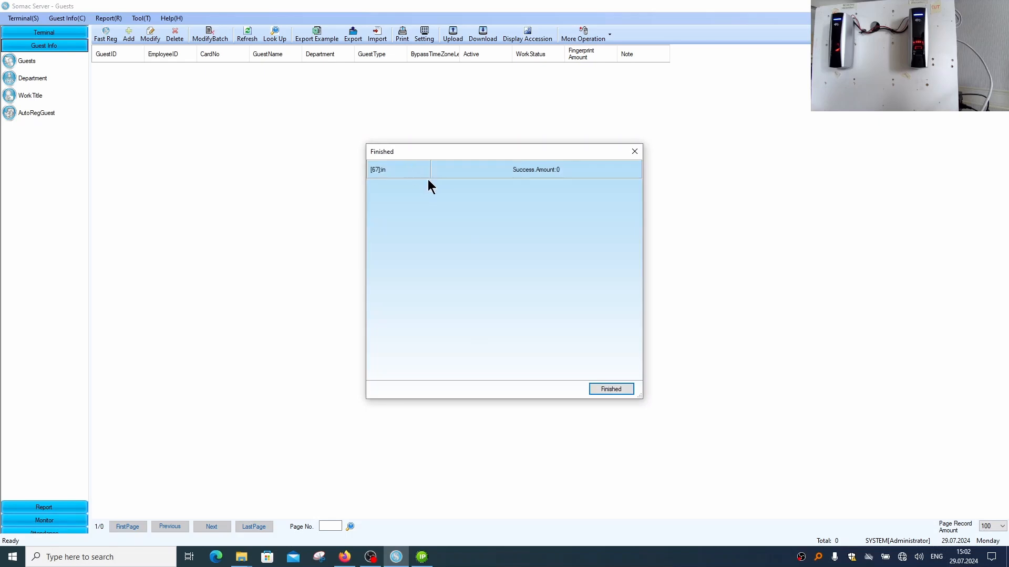
{"action": "left_click", "coordinate": [622, 392]}
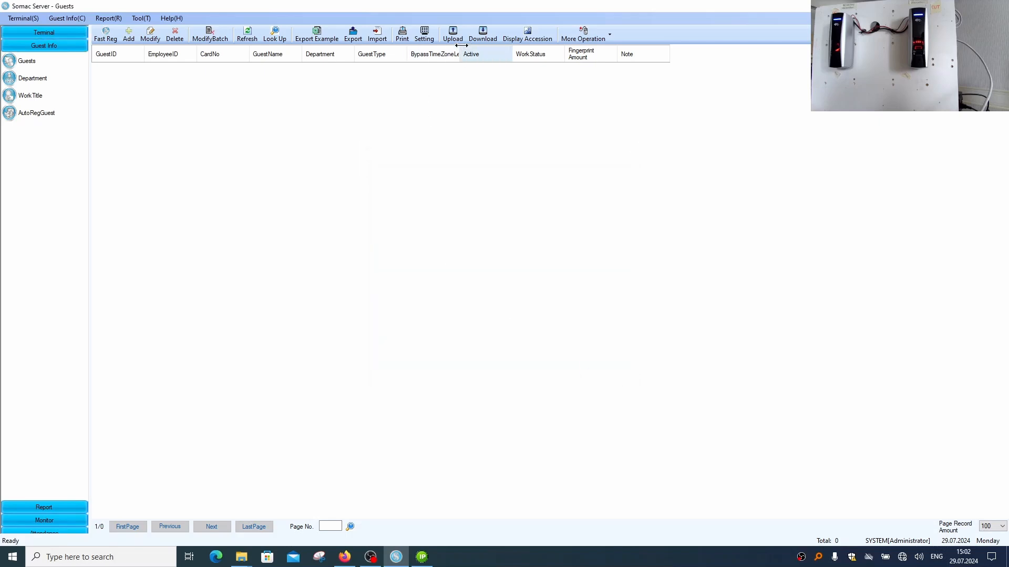
Download the guests from terminal 66 only into the Guests list
{"action": "left_click", "coordinate": [481, 35]}
{"action": "left_click", "coordinate": [376, 181]}
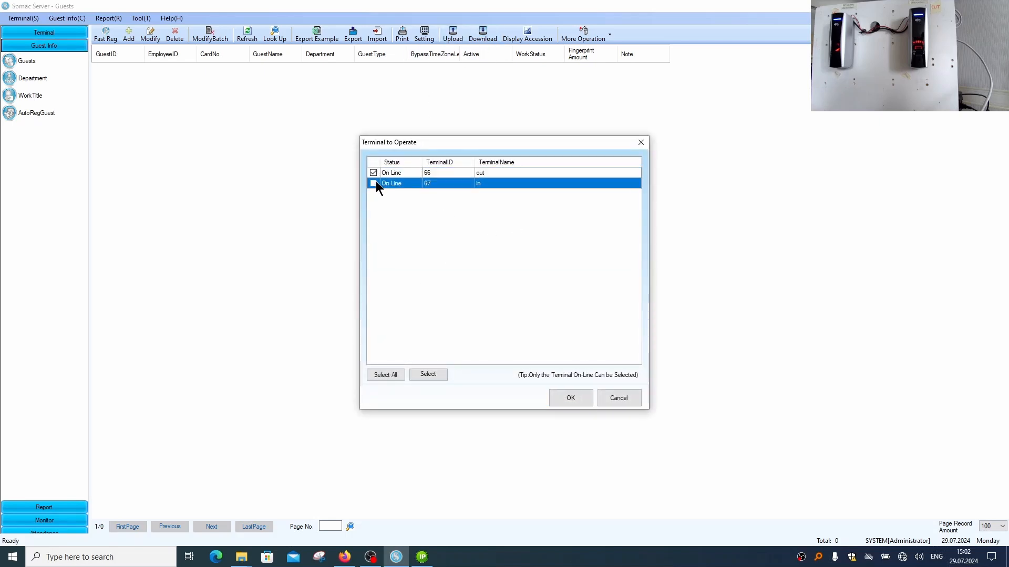
{"action": "left_click", "coordinate": [571, 395]}
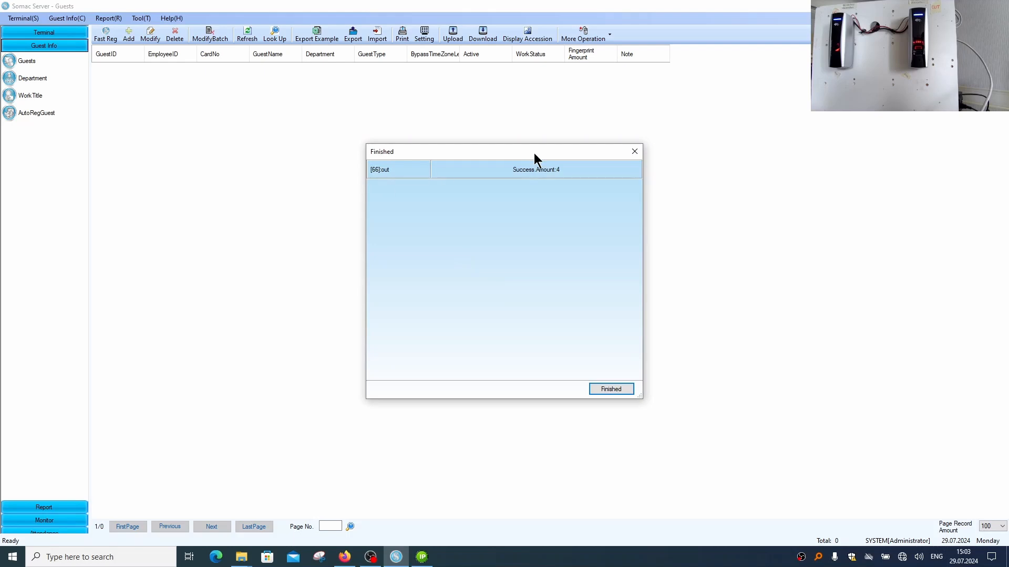
{"action": "left_click", "coordinate": [628, 391]}
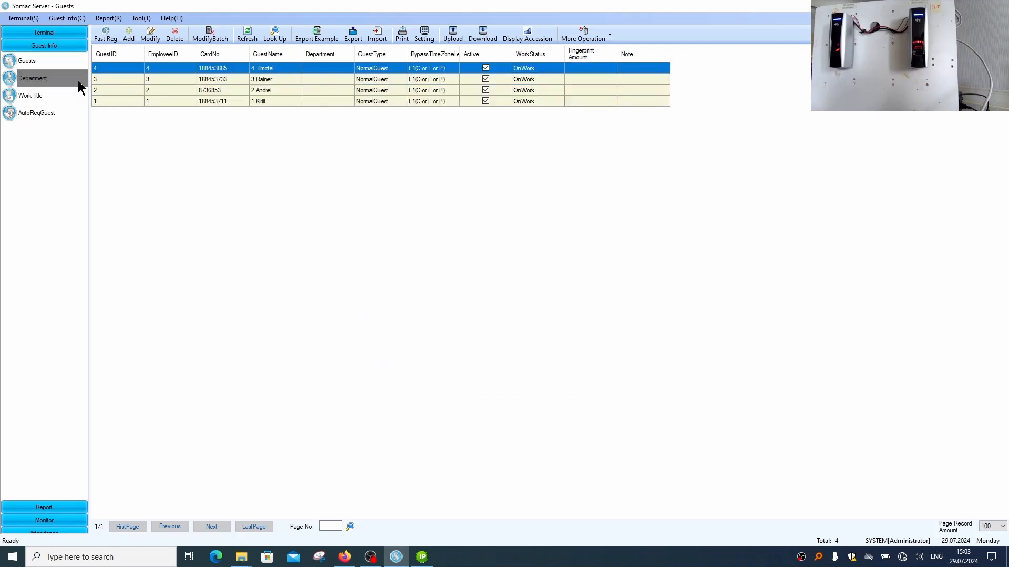
Upload all guests in the list to both terminals 66 and 67, executing synchronously
{"action": "left_click", "coordinate": [273, 97], "text": "shift"}
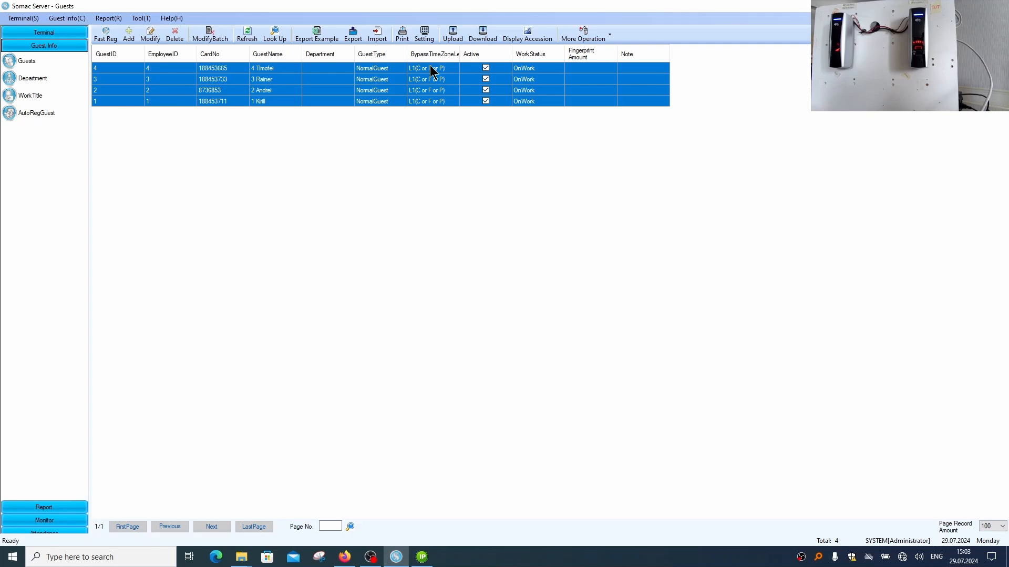
{"action": "left_click", "coordinate": [443, 34]}
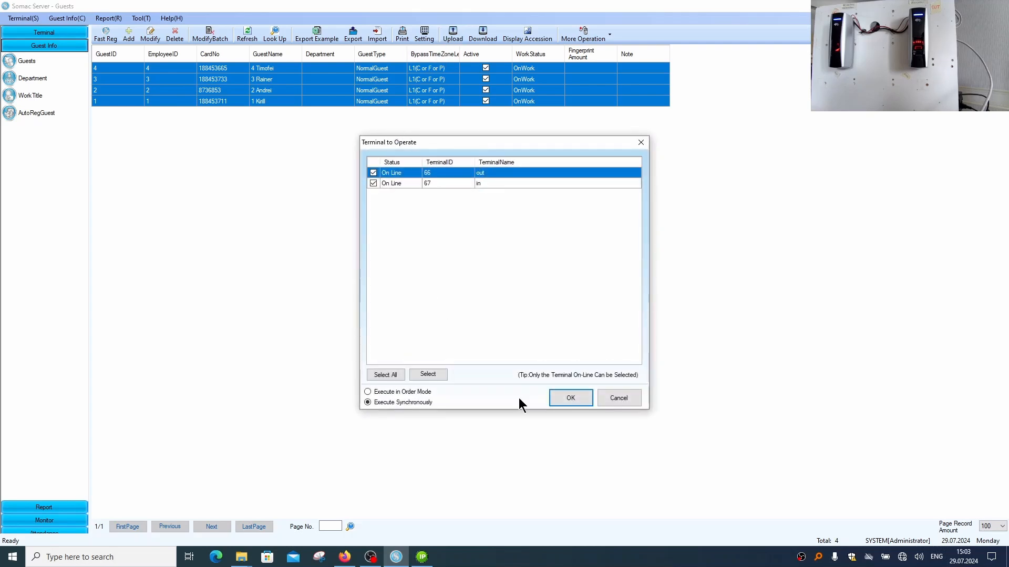
{"action": "left_click", "coordinate": [570, 395]}
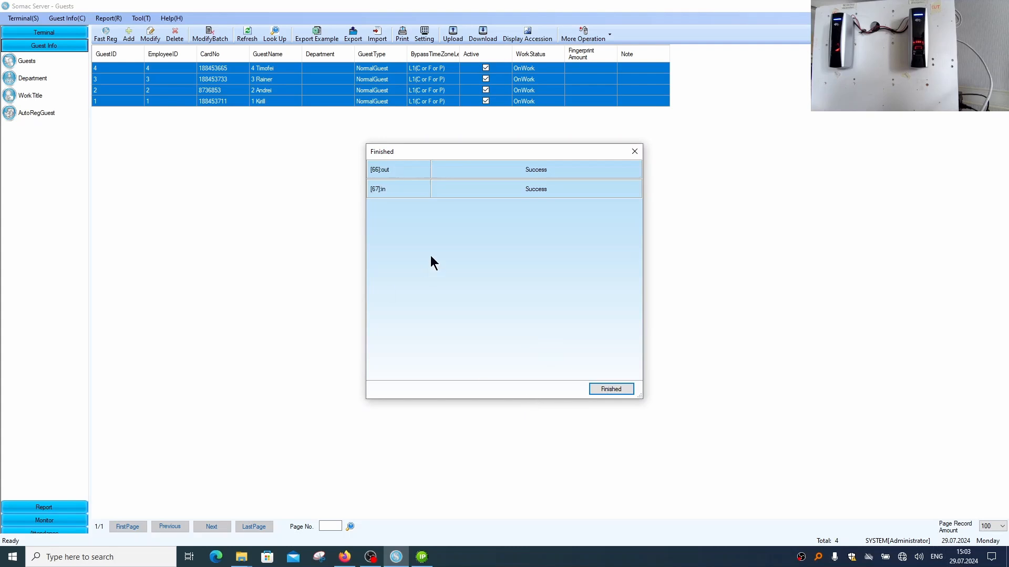
{"action": "left_click", "coordinate": [624, 389]}
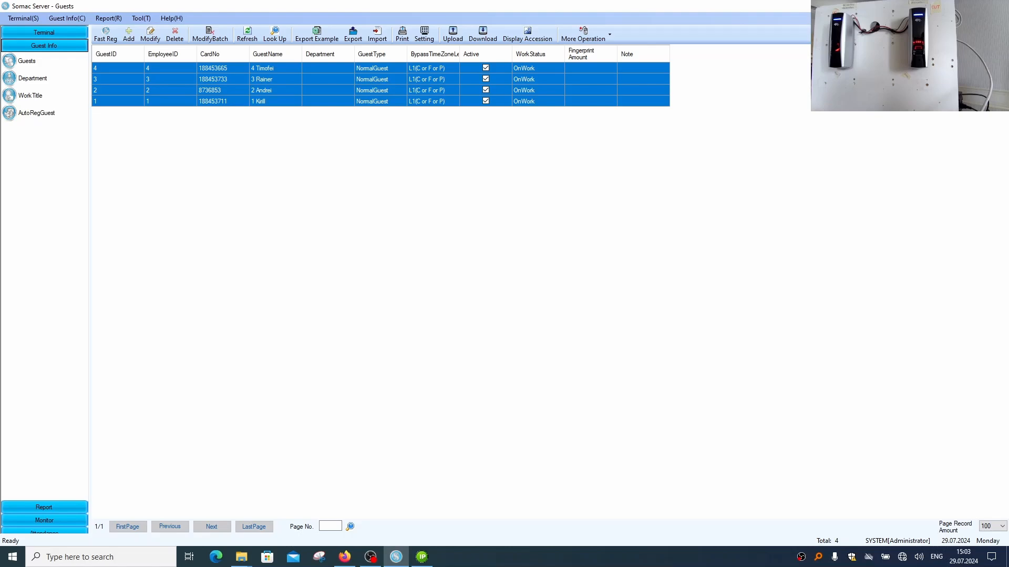
Check the user lists of terminals 66 and 67 in Firefox, then return to Somac Server
{"action": "key", "text": "super+d"}
{"action": "double_click", "coordinate": [143, 22]}
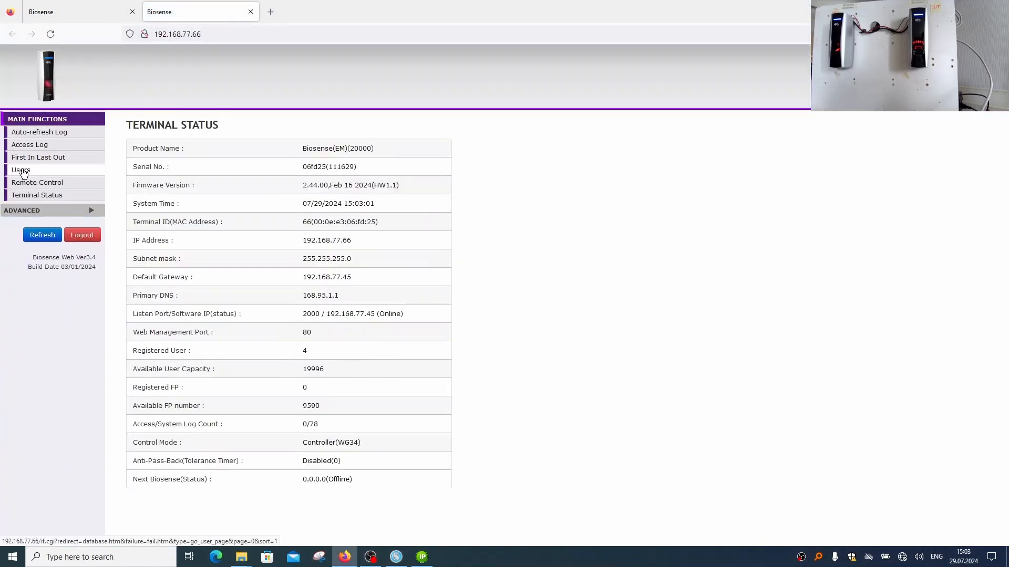
{"action": "left_click", "coordinate": [23, 171]}
{"action": "left_click", "coordinate": [67, 15]}
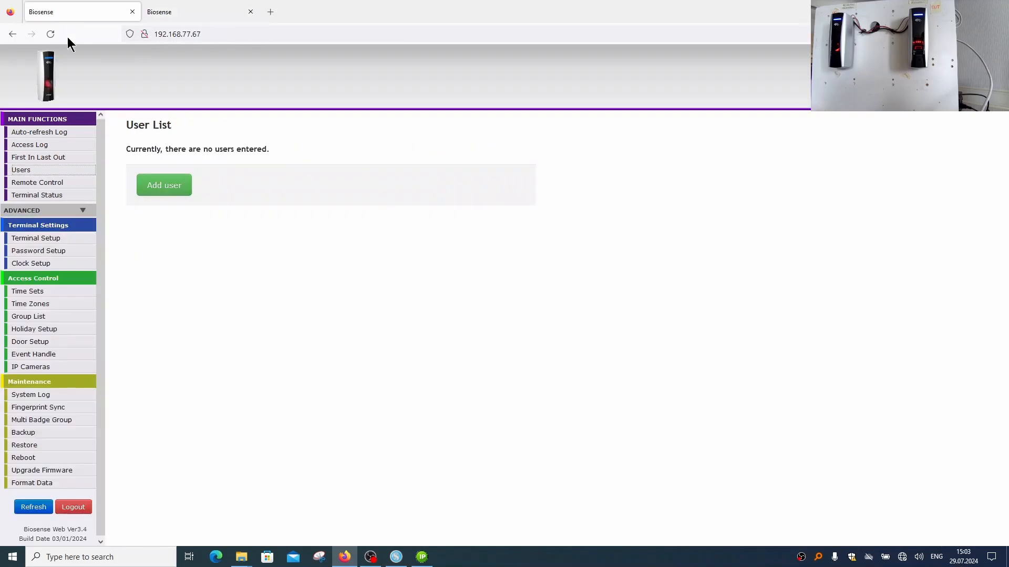
{"action": "left_click", "coordinate": [21, 170]}
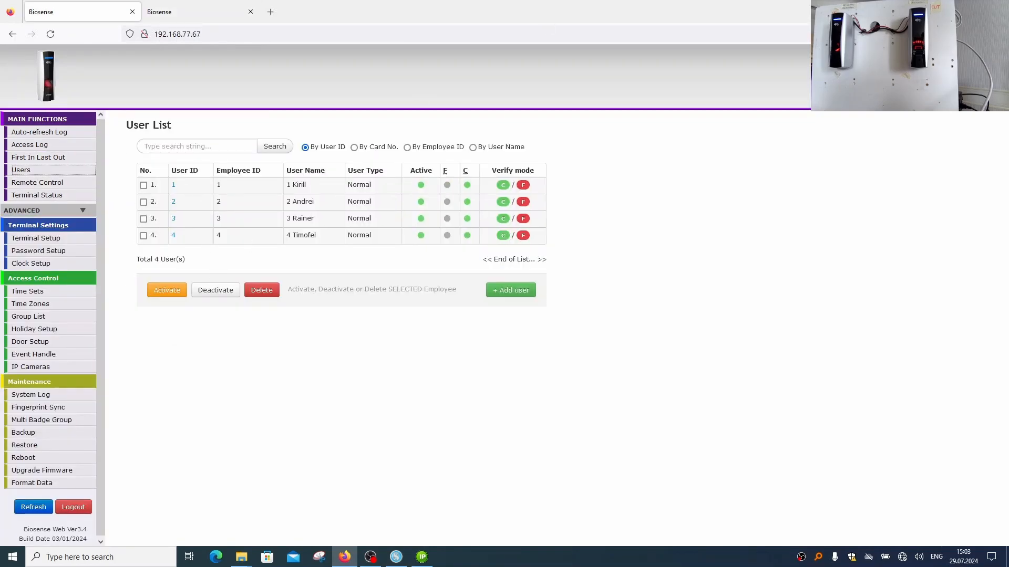
{"action": "left_click", "coordinate": [947, 9]}
{"action": "left_click", "coordinate": [396, 557]}
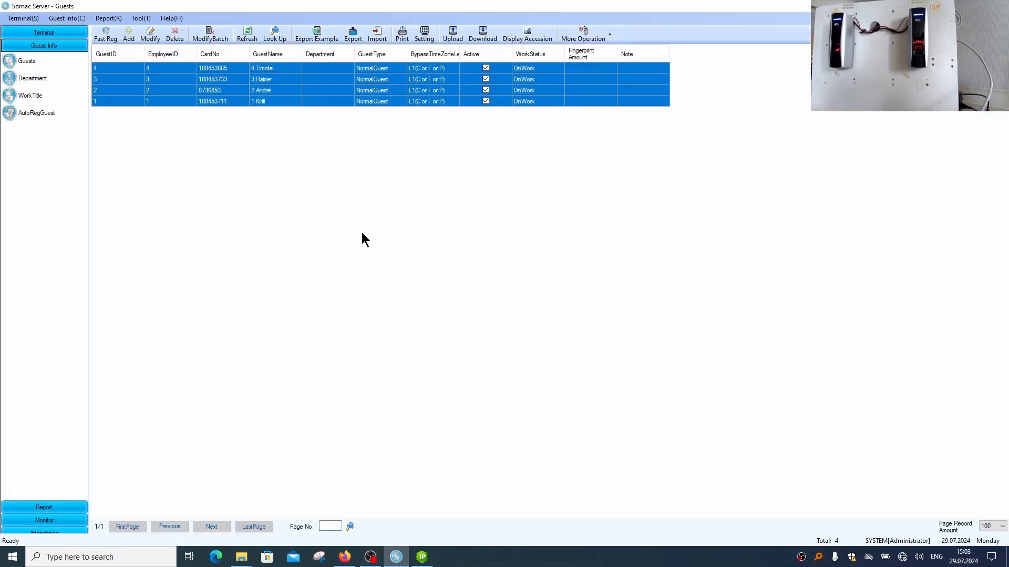
Look up the entries in the Entrylog Report with the check-in date filter turned off, repeating the lookup once
{"action": "left_click", "coordinate": [69, 507]}
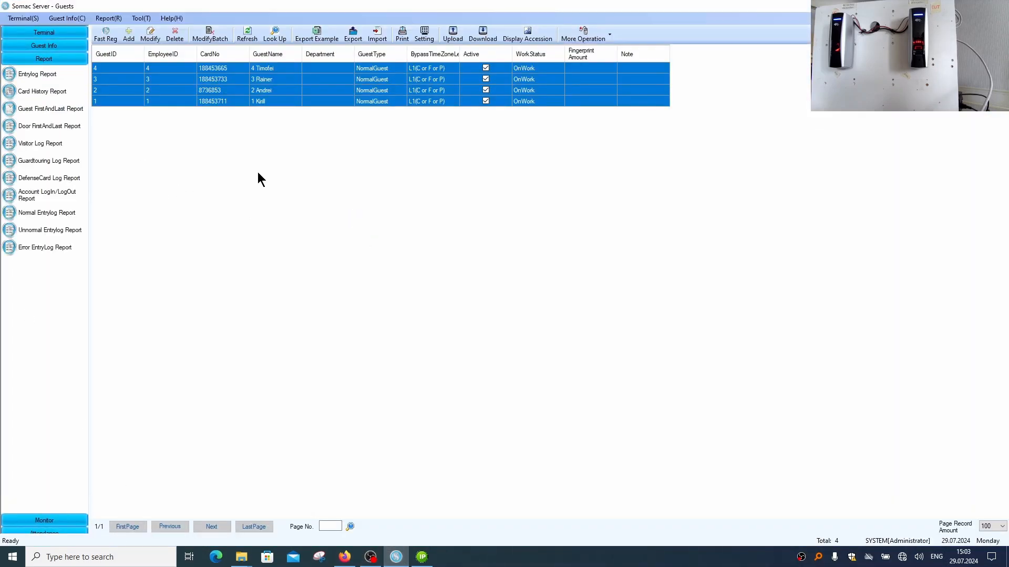
{"action": "left_click", "coordinate": [53, 77]}
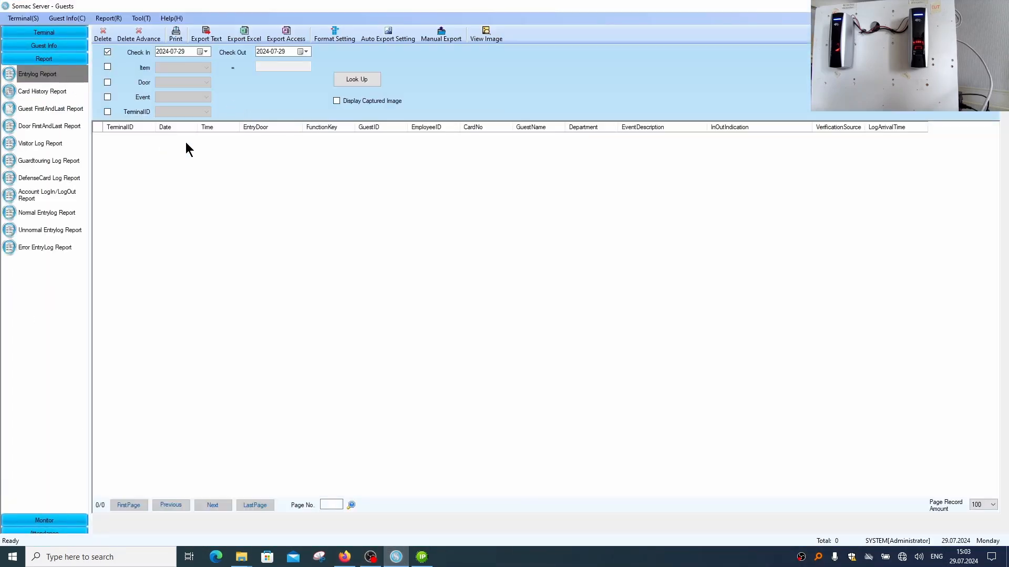
{"action": "left_click", "coordinate": [108, 51]}
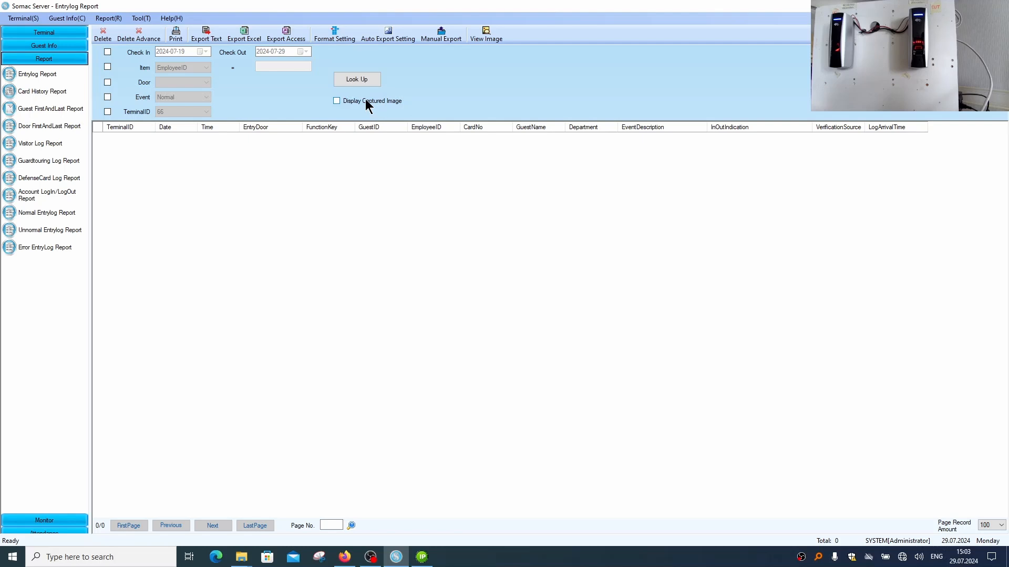
{"action": "left_click", "coordinate": [355, 79]}
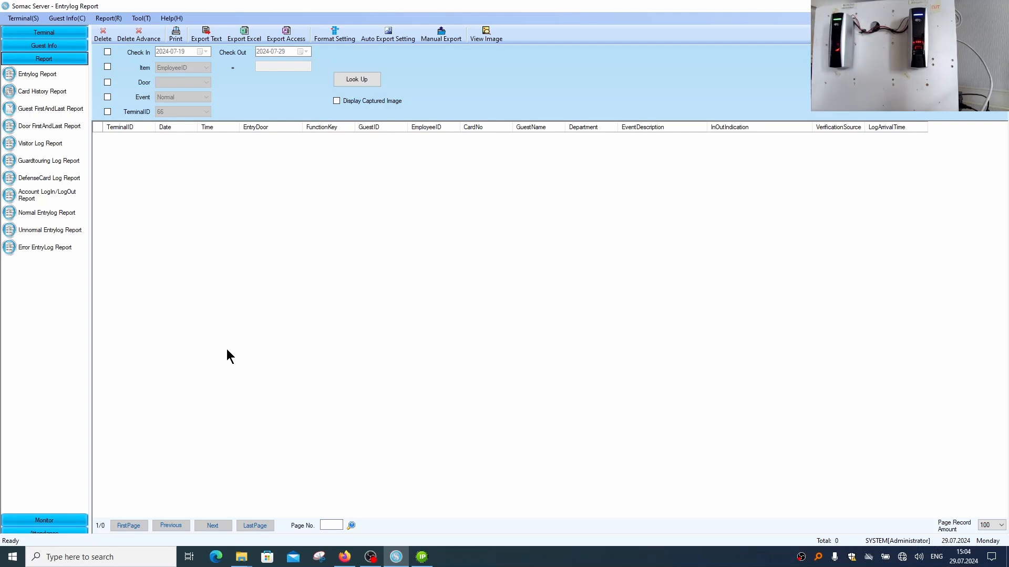
{"action": "left_click", "coordinate": [353, 82]}
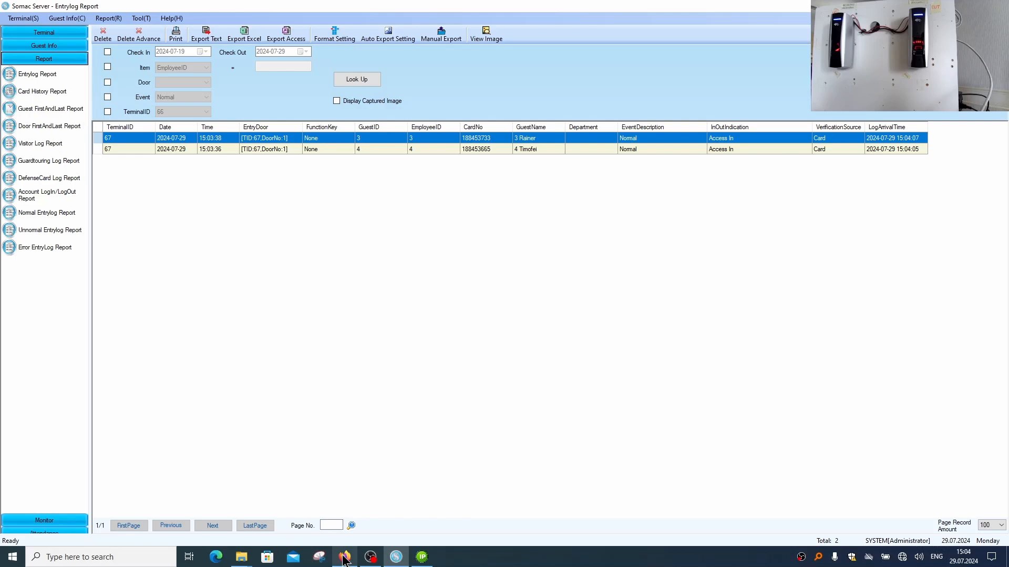
Examine the access log of terminal 67 in Firefox
{"action": "mouse_move", "coordinate": [344, 556]}
{"action": "left_click", "coordinate": [339, 517]}
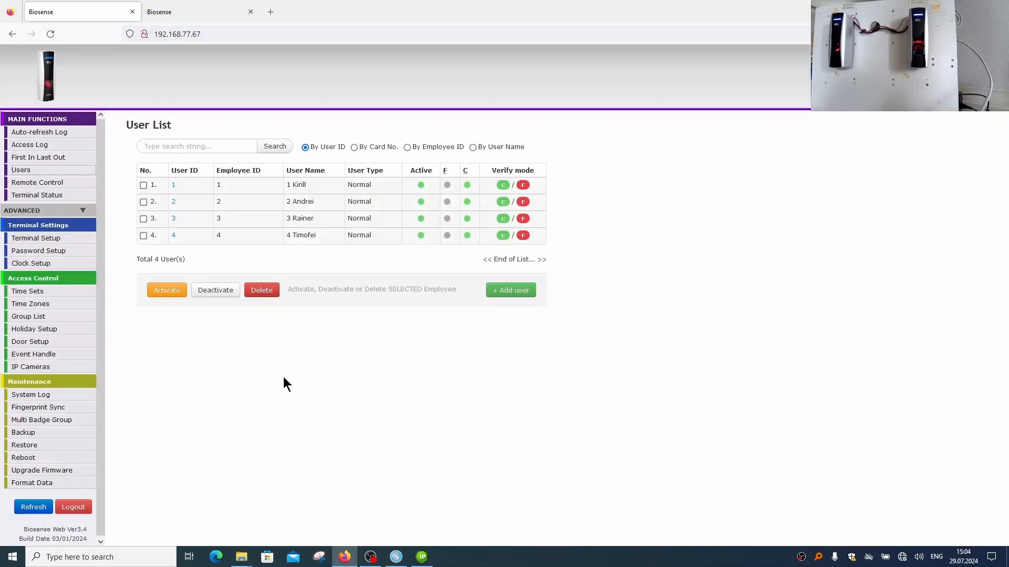
{"action": "left_click", "coordinate": [29, 132]}
{"action": "left_click", "coordinate": [31, 145]}
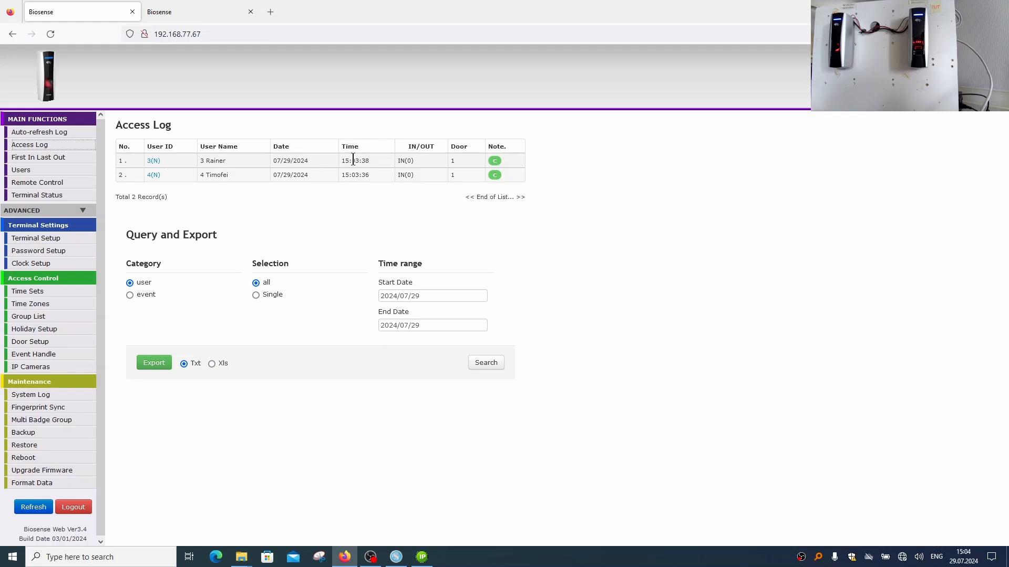
Return to Somac Server and open the Reports page of the Attendance module
{"action": "left_click", "coordinate": [397, 557]}
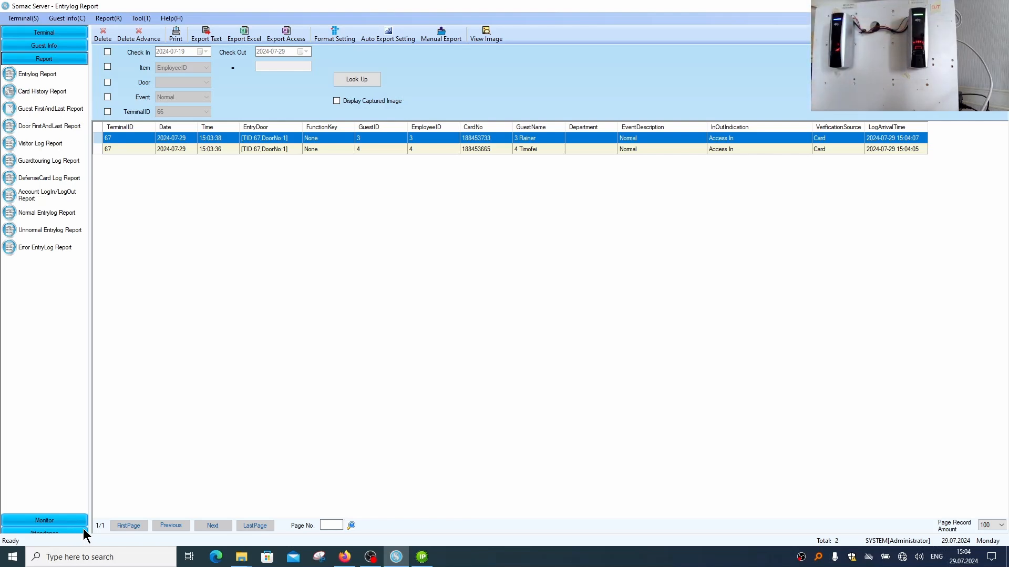
{"action": "left_click", "coordinate": [67, 533]}
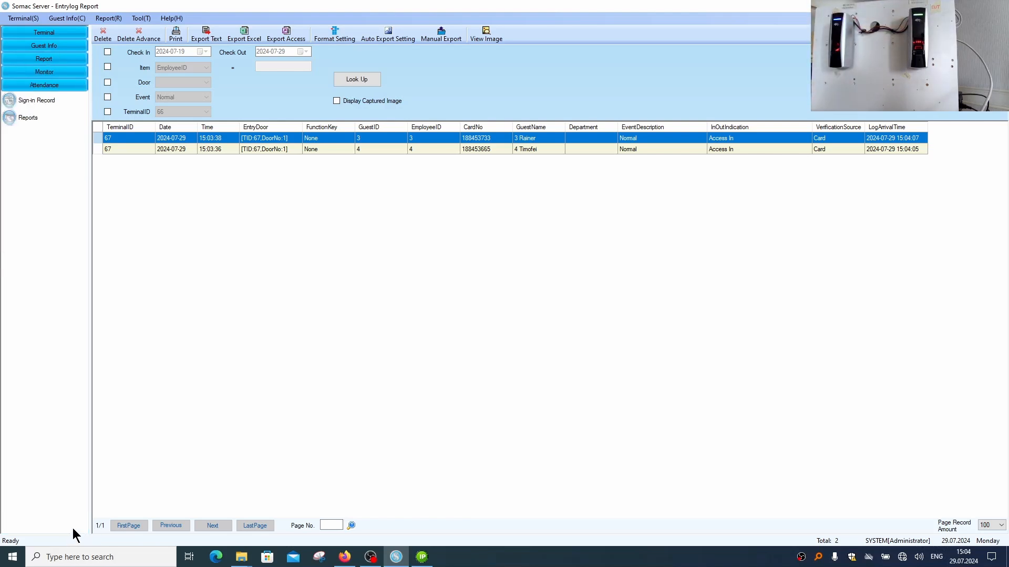
{"action": "left_click", "coordinate": [46, 106]}
{"action": "left_click", "coordinate": [42, 118]}
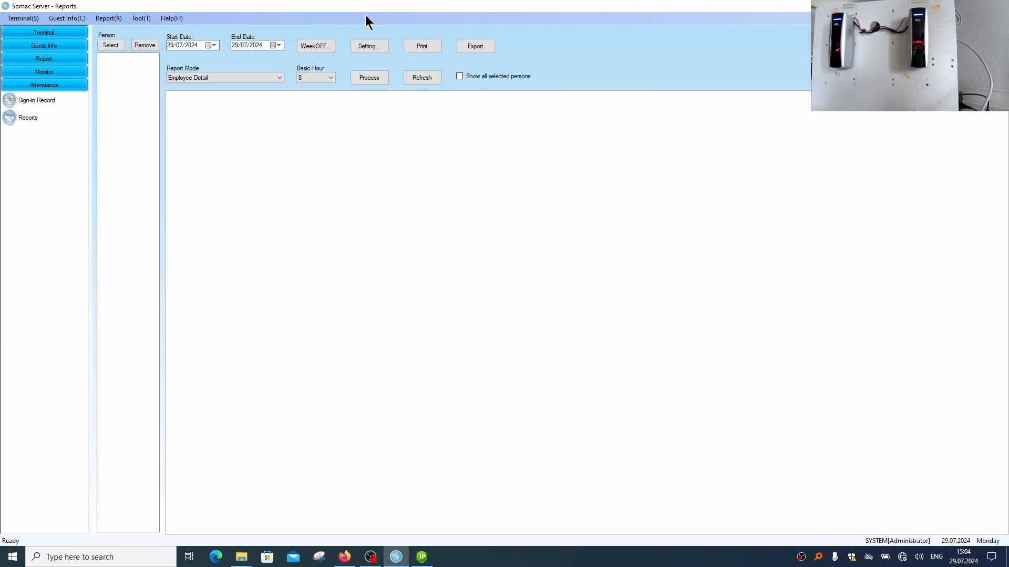
Set the log direction for the attendance reports to Card Reader in the report settings
{"action": "left_click", "coordinate": [369, 46]}
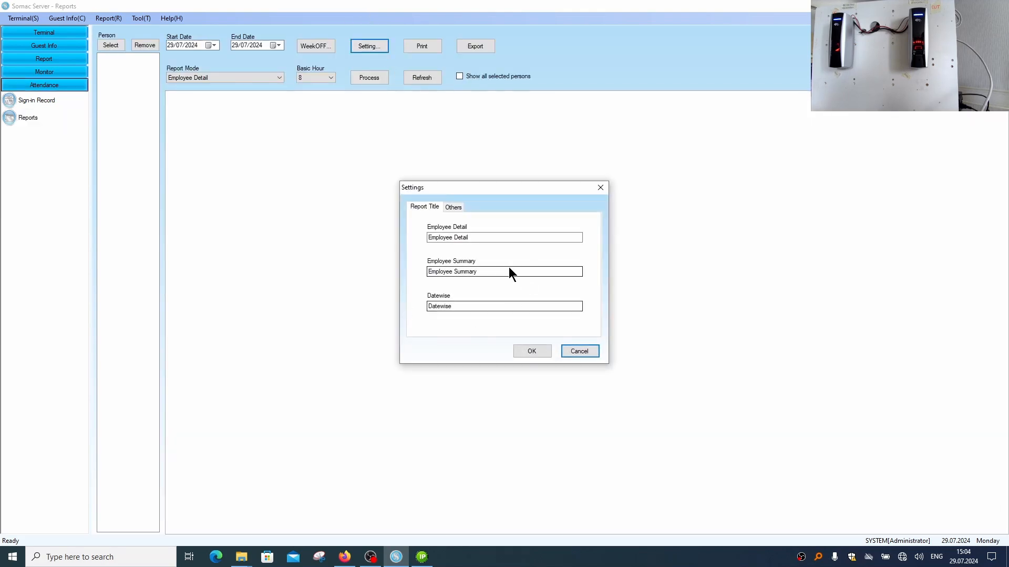
{"action": "left_click", "coordinate": [453, 208]}
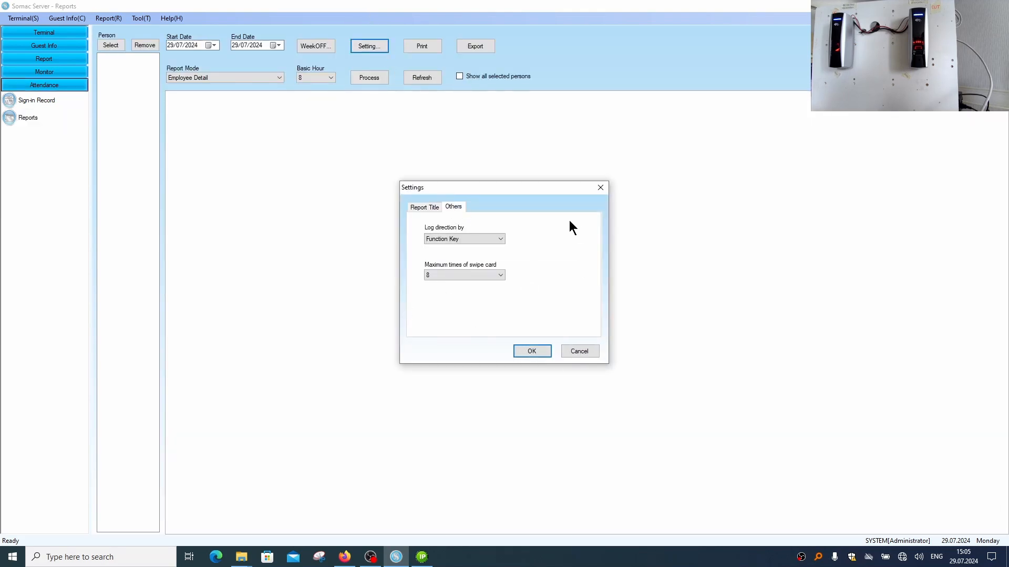
{"action": "left_click", "coordinate": [484, 240]}
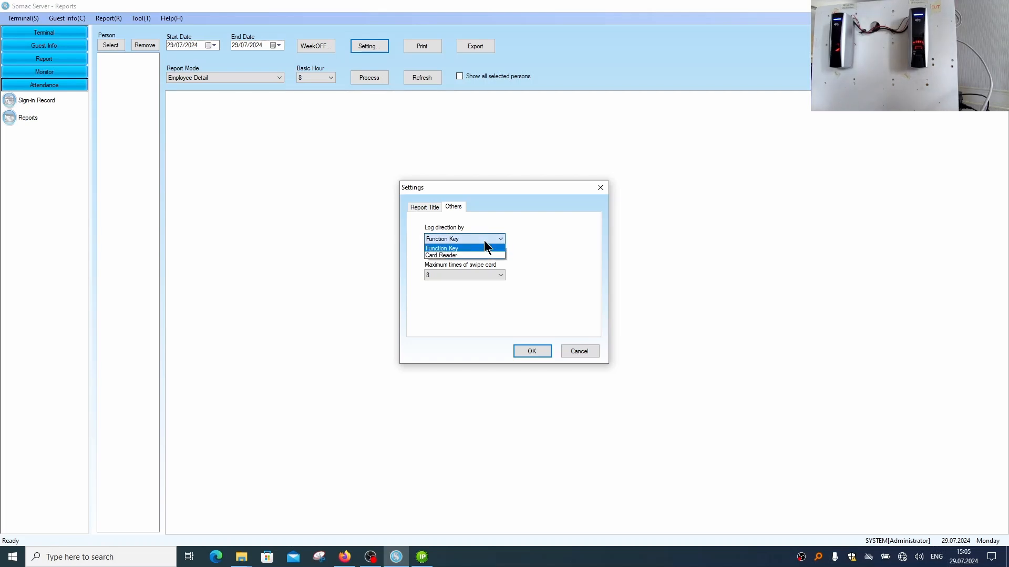
{"action": "left_click", "coordinate": [450, 255]}
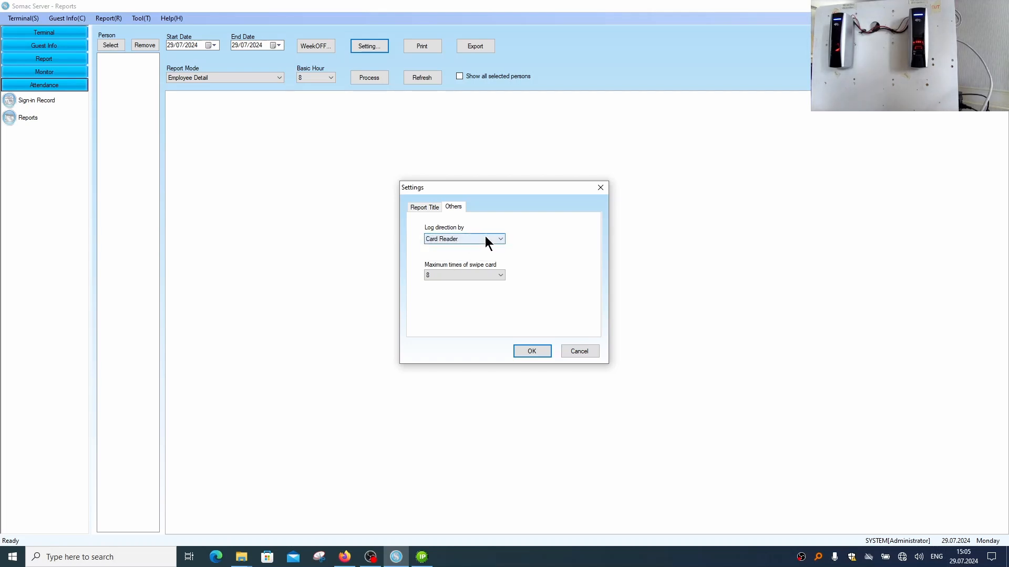
Review the available options for the maximum times of swipe card, then save the report settings
{"action": "left_click", "coordinate": [496, 276]}
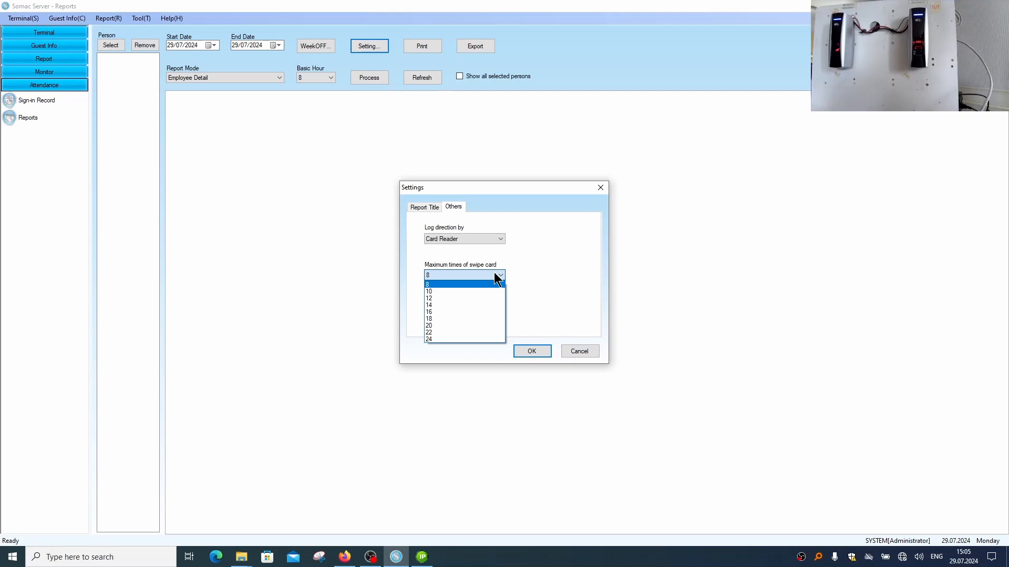
{"action": "left_click", "coordinate": [498, 276]}
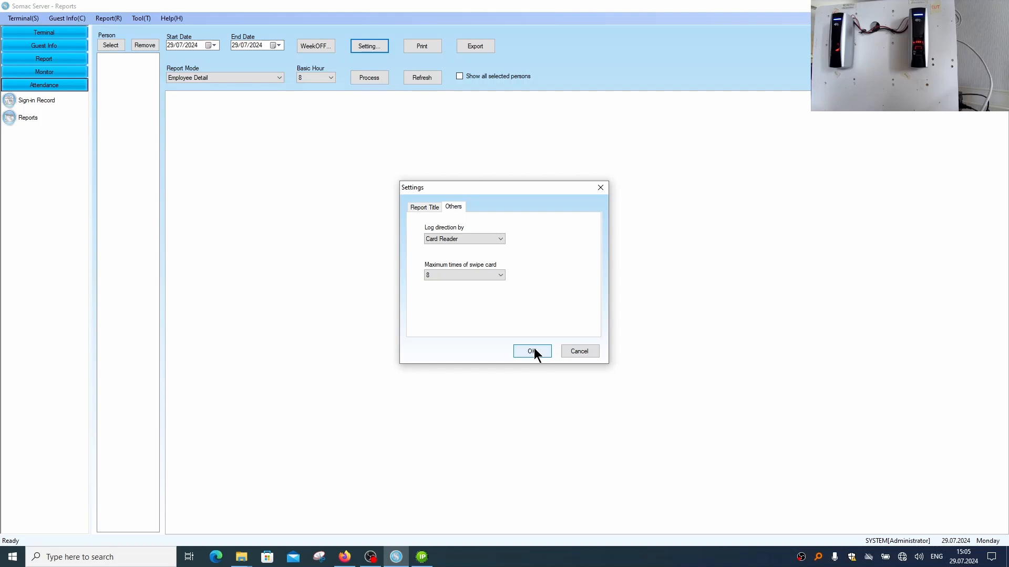
{"action": "left_click", "coordinate": [474, 274]}
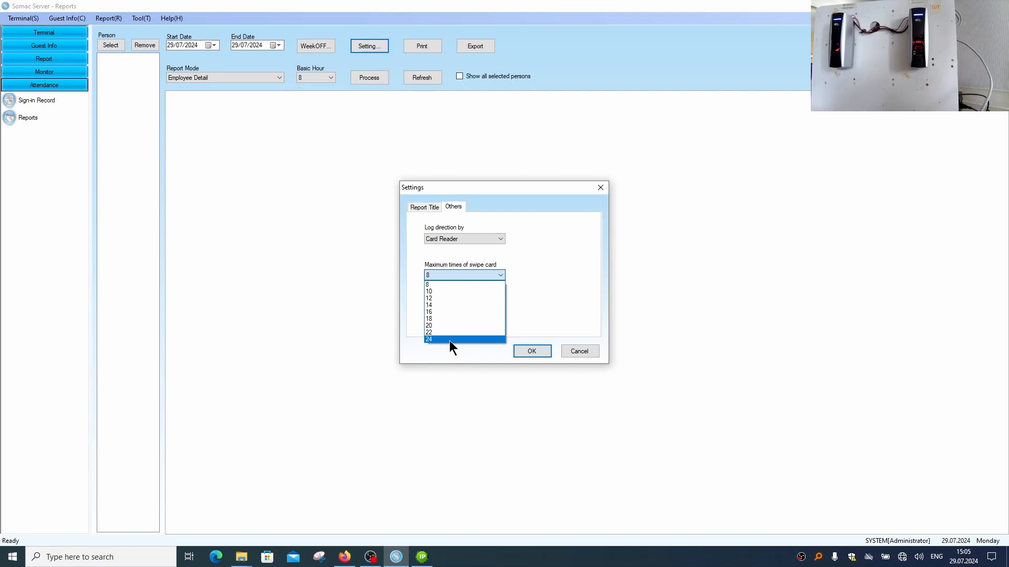
{"action": "left_click", "coordinate": [526, 270]}
{"action": "left_click", "coordinate": [531, 351]}
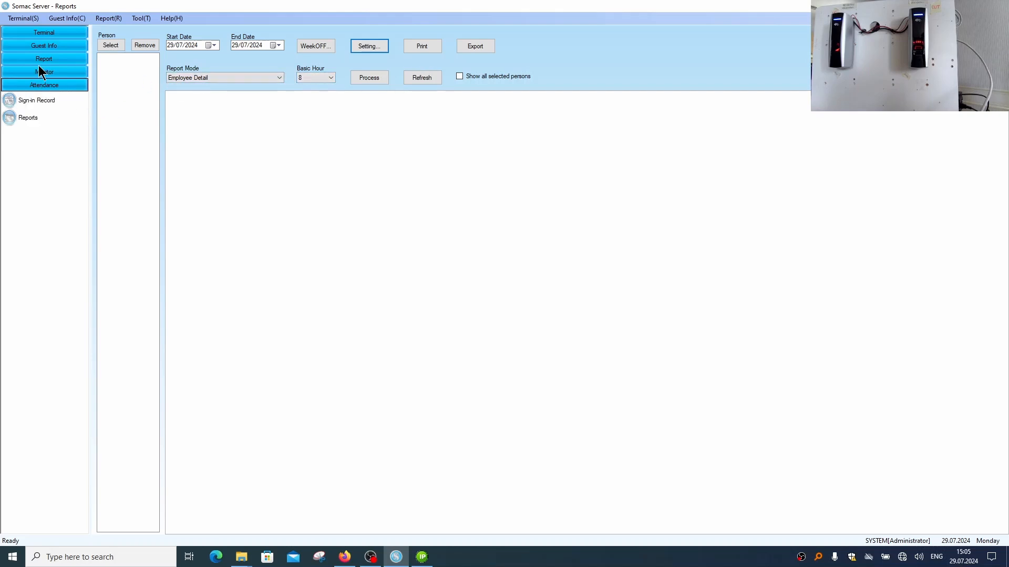
Add the last two people in the available list, guest IDs 3 and 4, to the attendance report
{"action": "left_click", "coordinate": [112, 45]}
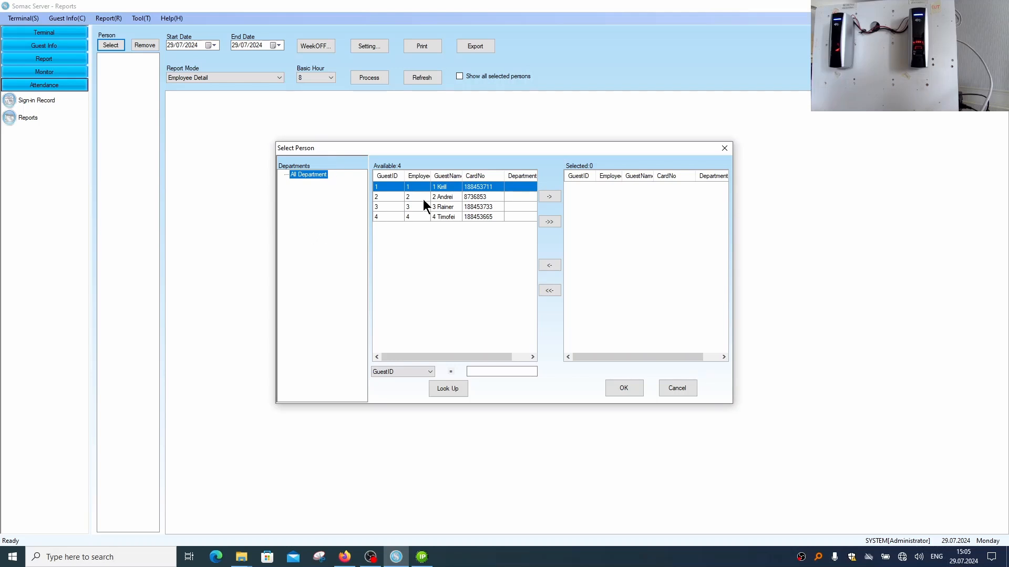
{"action": "left_click", "coordinate": [449, 208]}
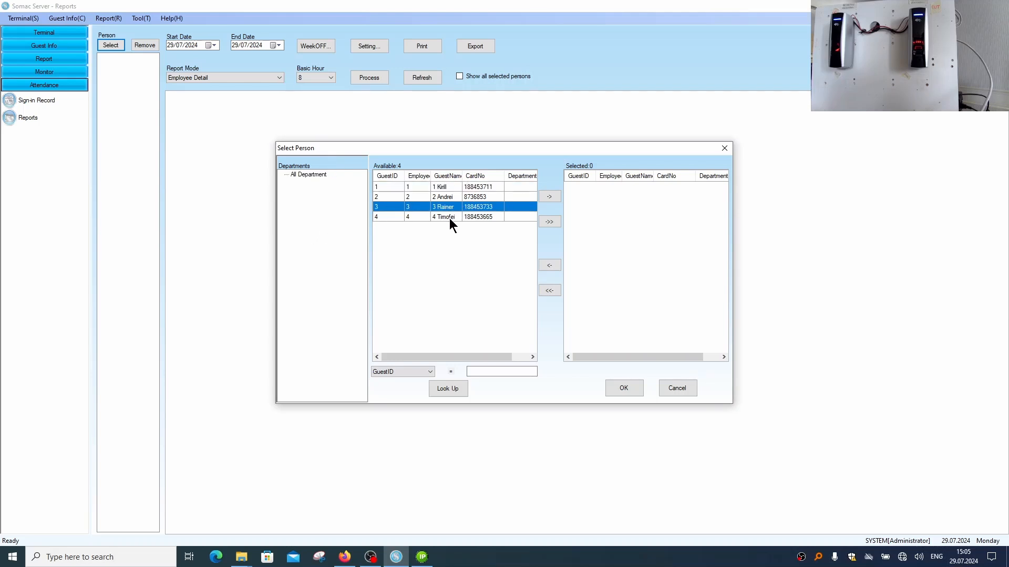
{"action": "left_click", "coordinate": [550, 198]}
{"action": "left_click", "coordinate": [540, 198]}
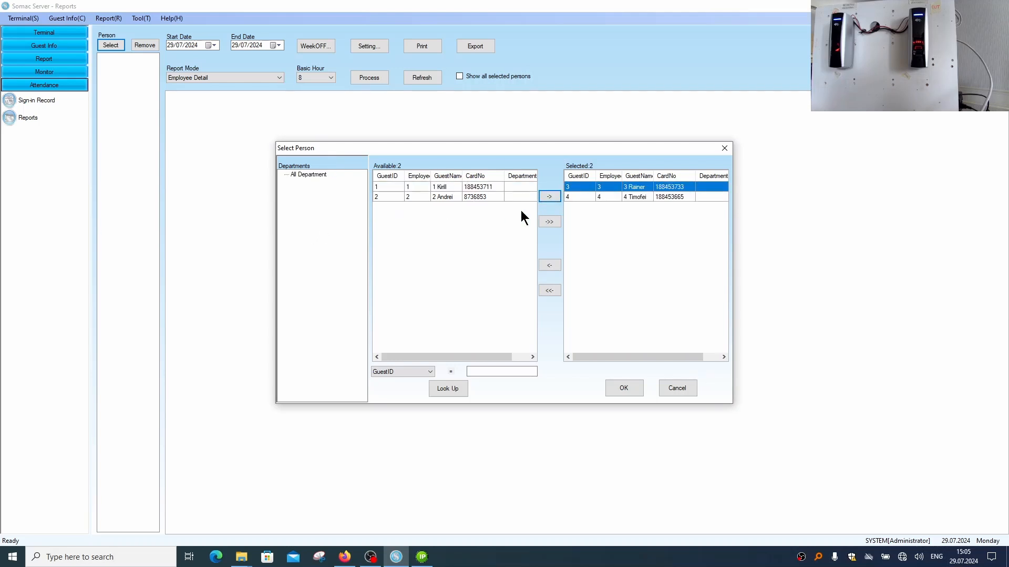
{"action": "left_click", "coordinate": [630, 388]}
Process the 29/07/2024 attendance data in Employee Detail mode and show the report of the second selected person
{"action": "left_click", "coordinate": [369, 79]}
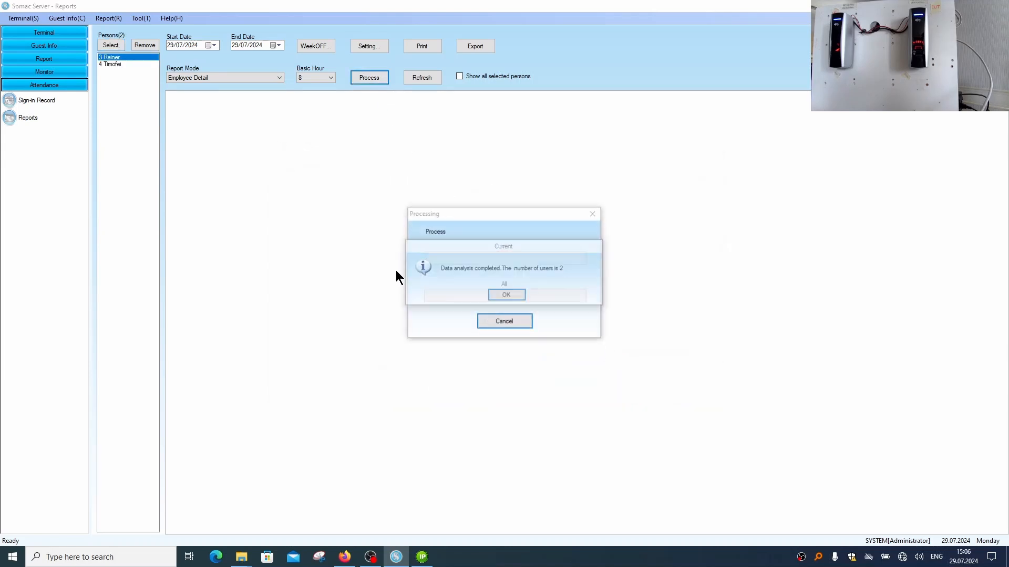
{"action": "left_click", "coordinate": [517, 293]}
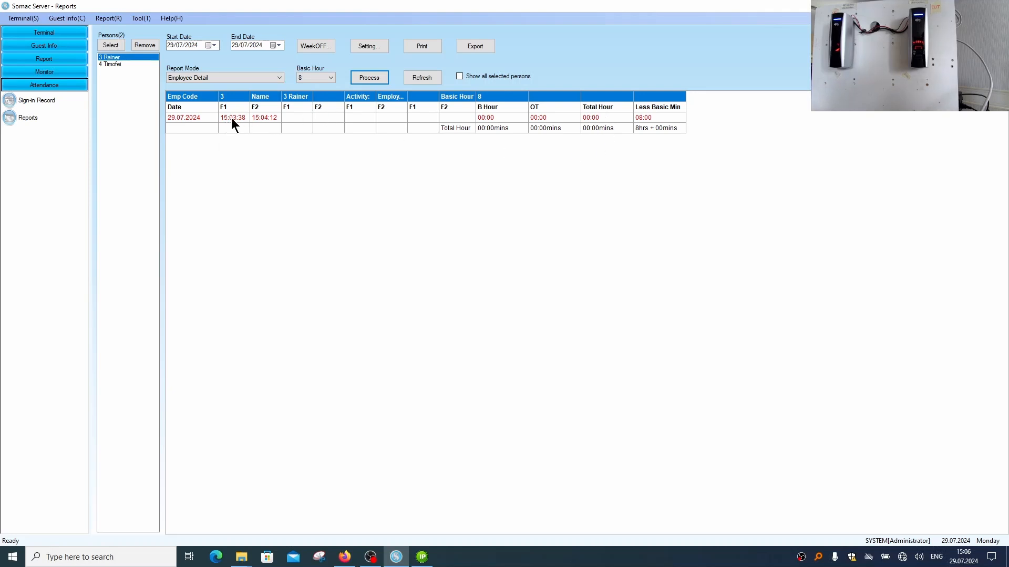
{"action": "left_click", "coordinate": [119, 64]}
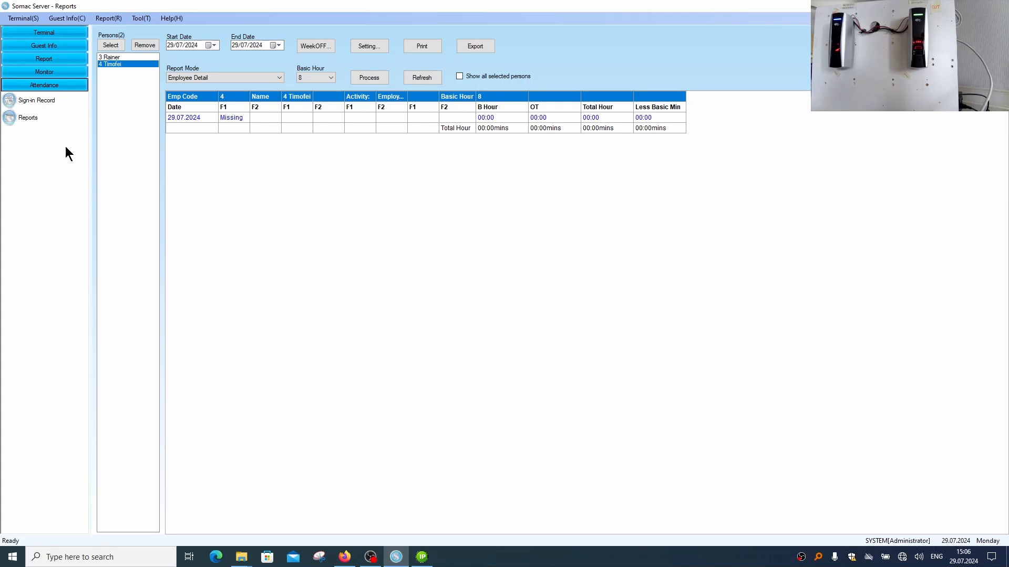
Process the attendance data again and select the 29.07.2024 row in the second person's report
{"action": "left_click", "coordinate": [374, 79]}
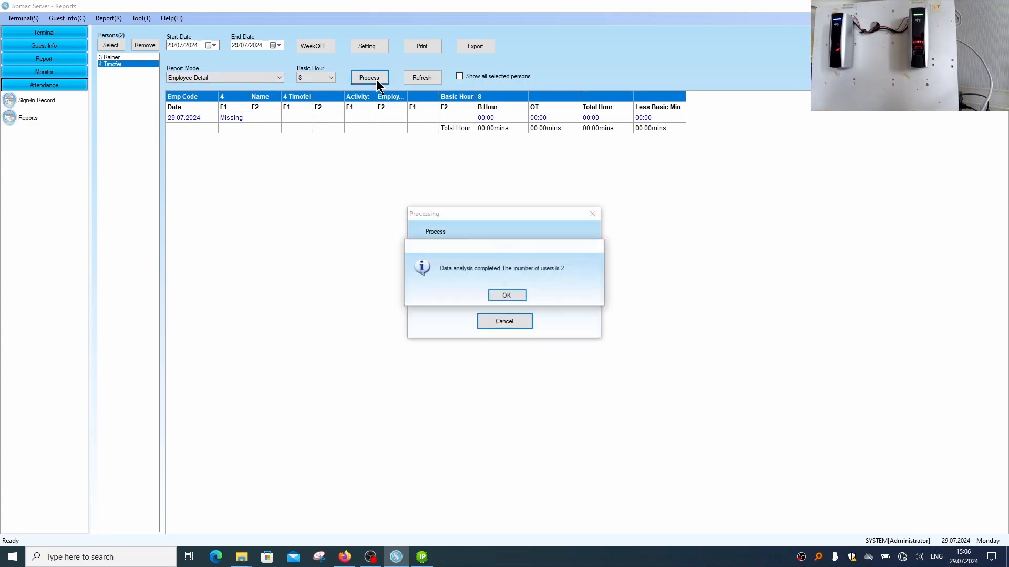
{"action": "left_click", "coordinate": [506, 295]}
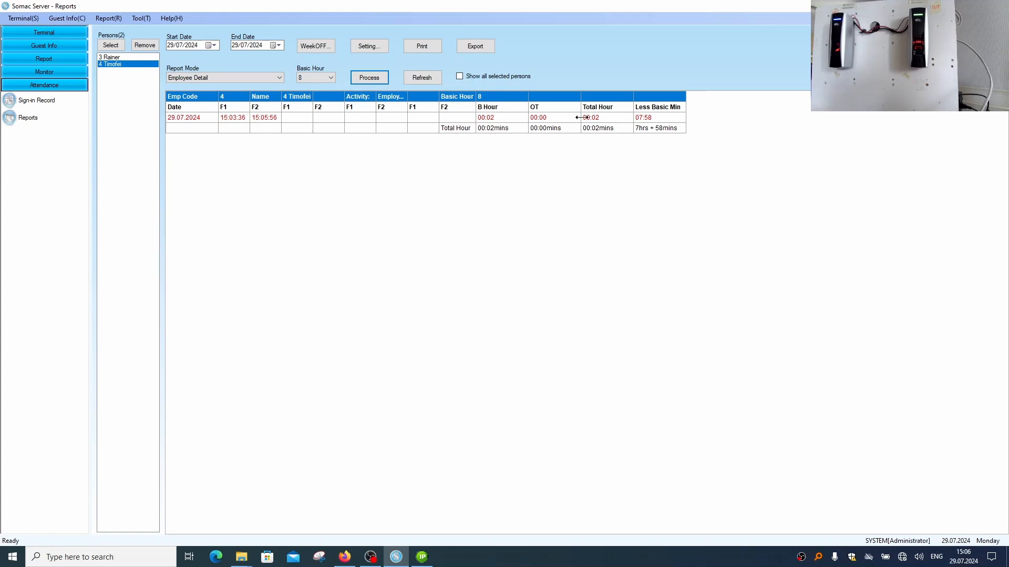
{"action": "left_click", "coordinate": [601, 116]}
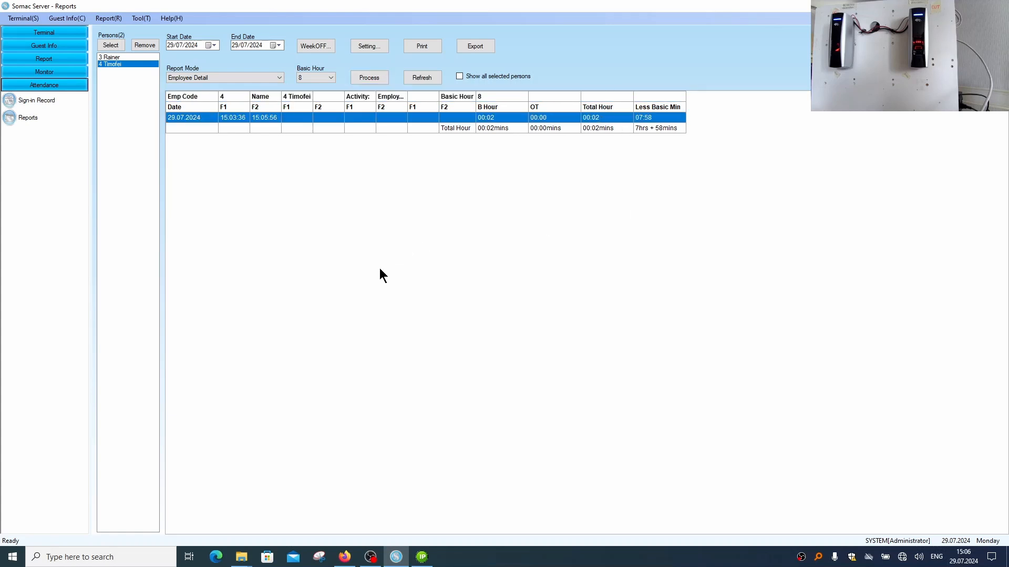
Export the employee detail report to the Desktop as an Excel 2007-2010 file named test
{"action": "left_click", "coordinate": [471, 46]}
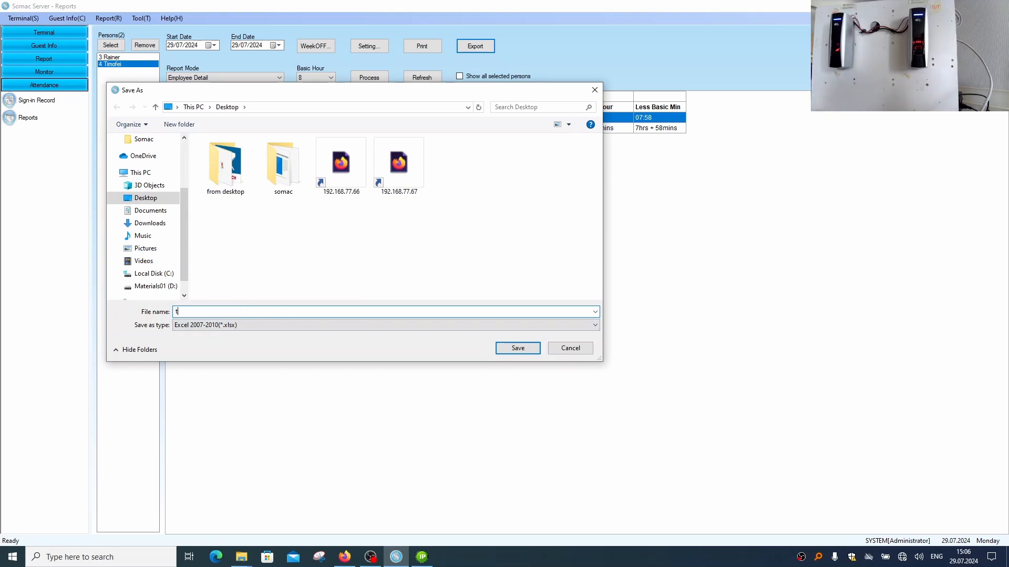
{"action": "type", "text": "test"}
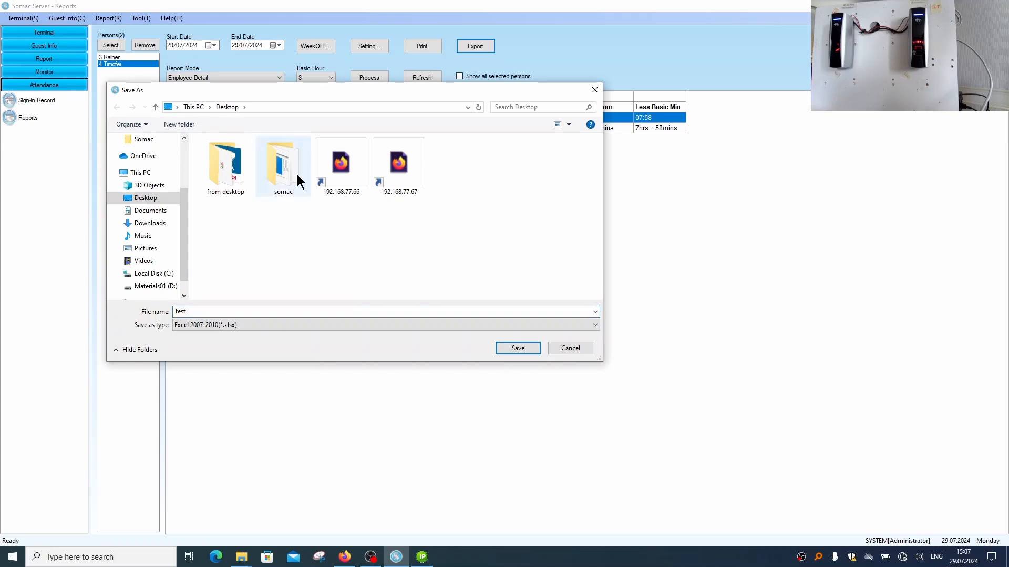
{"action": "left_click", "coordinate": [517, 348]}
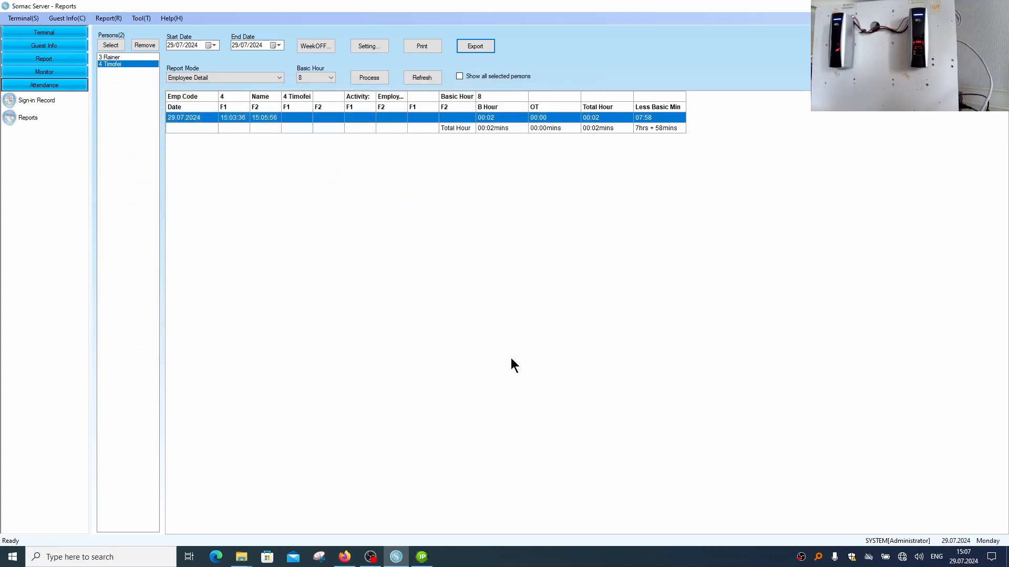
Look for the exported file on the Windows desktop, then return to Somac Server
{"action": "key", "text": "alt+Tab"}
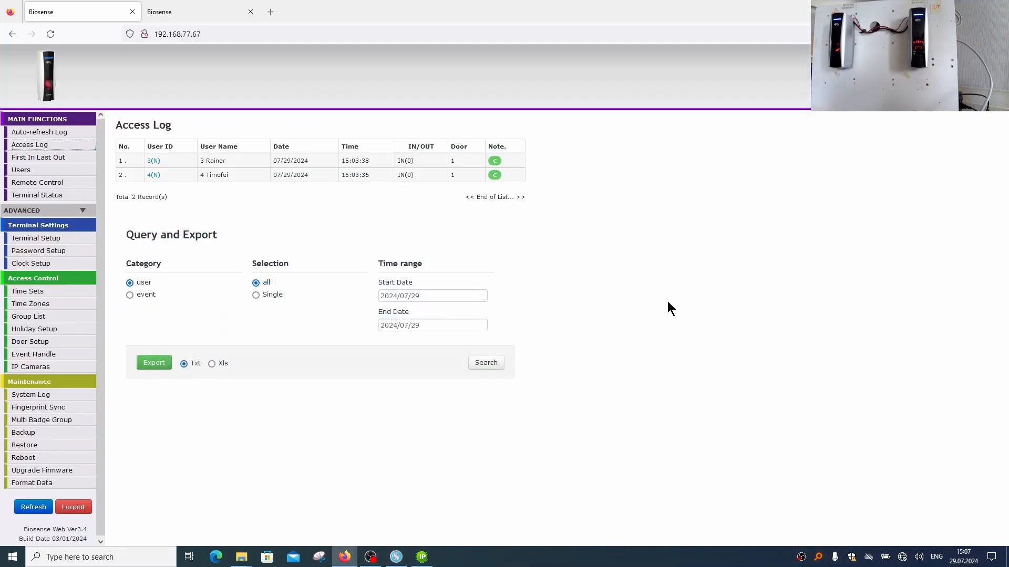
{"action": "key", "text": "super+d"}
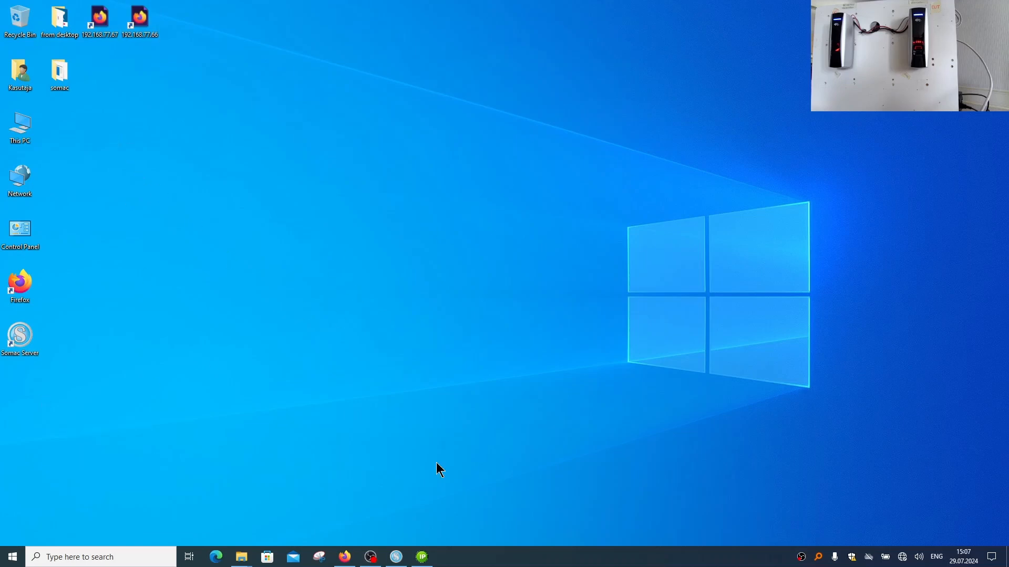
{"action": "mouse_move", "coordinate": [399, 562]}
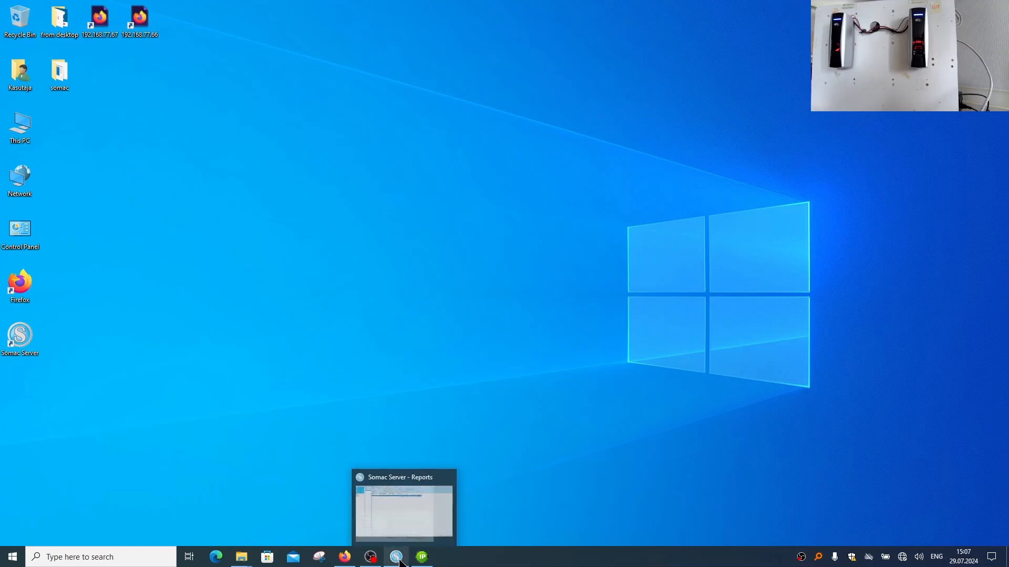
{"action": "left_click", "coordinate": [394, 504]}
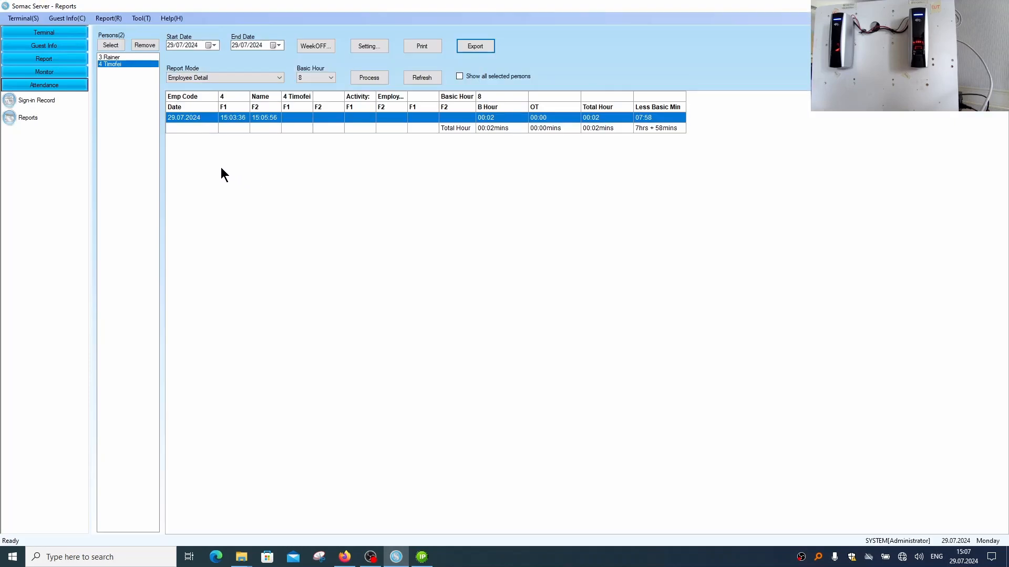
Start LibreOffice Calc with an empty spreadsheet, then return to the report in Somac Server
{"action": "left_click", "coordinate": [344, 211]}
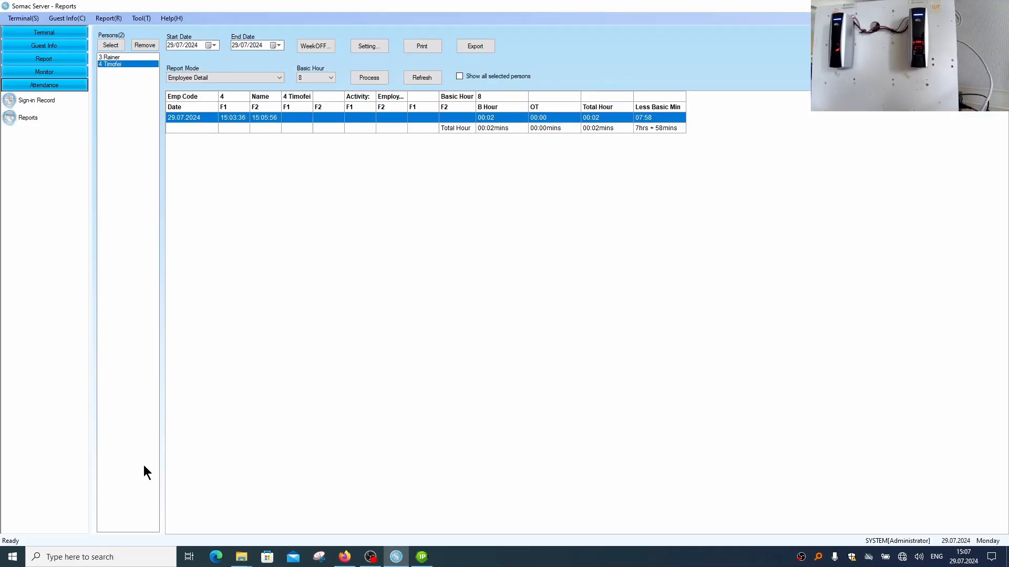
{"action": "left_click", "coordinate": [12, 558]}
{"action": "left_click", "coordinate": [13, 558]}
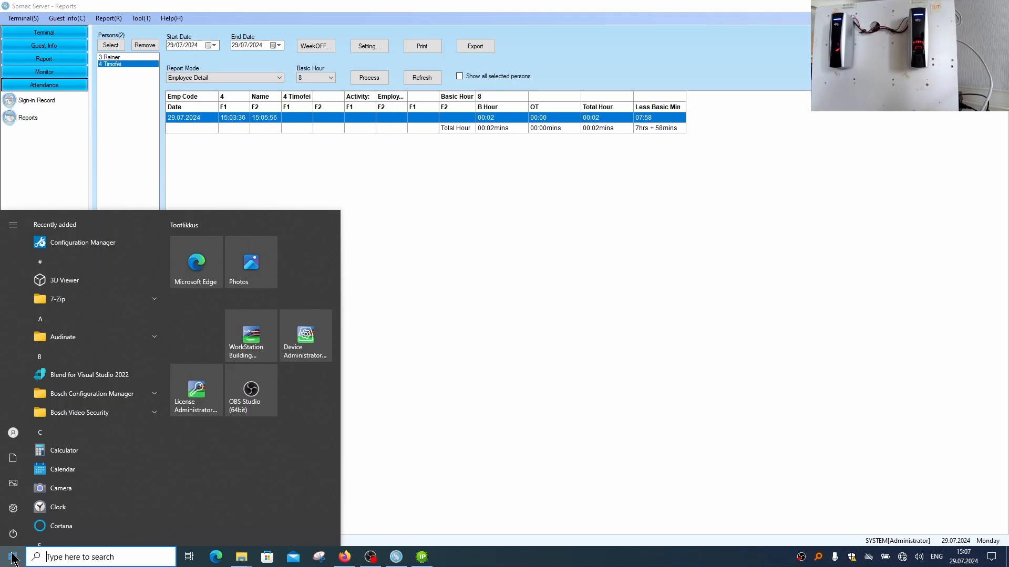
{"action": "type", "text": "li"}
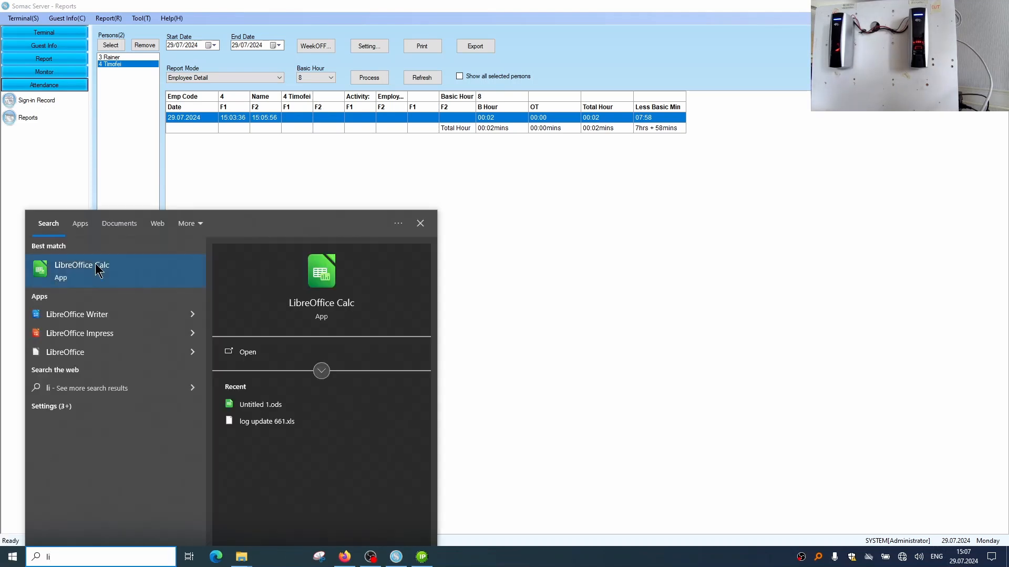
{"action": "left_click", "coordinate": [100, 266]}
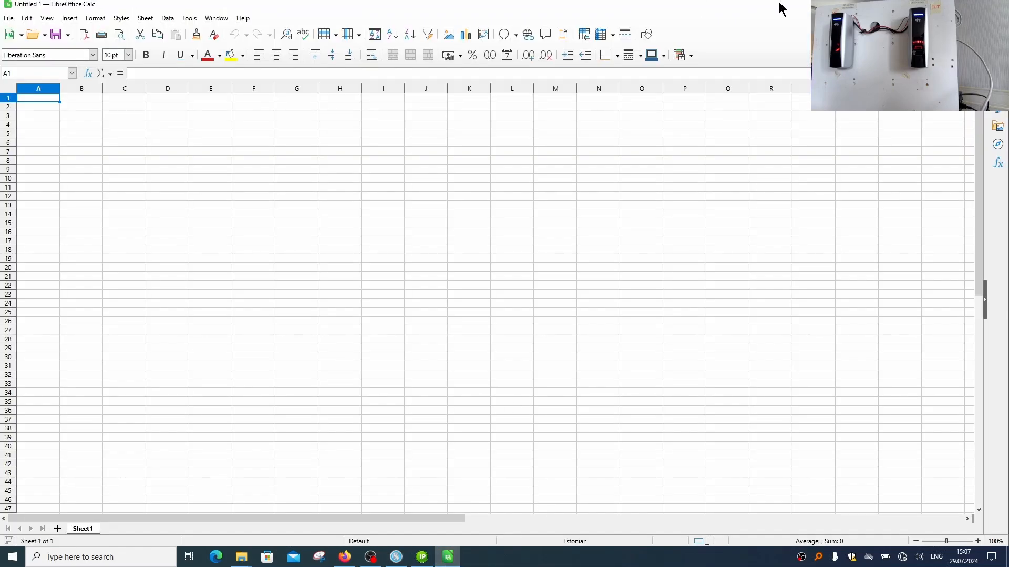
{"action": "left_click", "coordinate": [948, 5]}
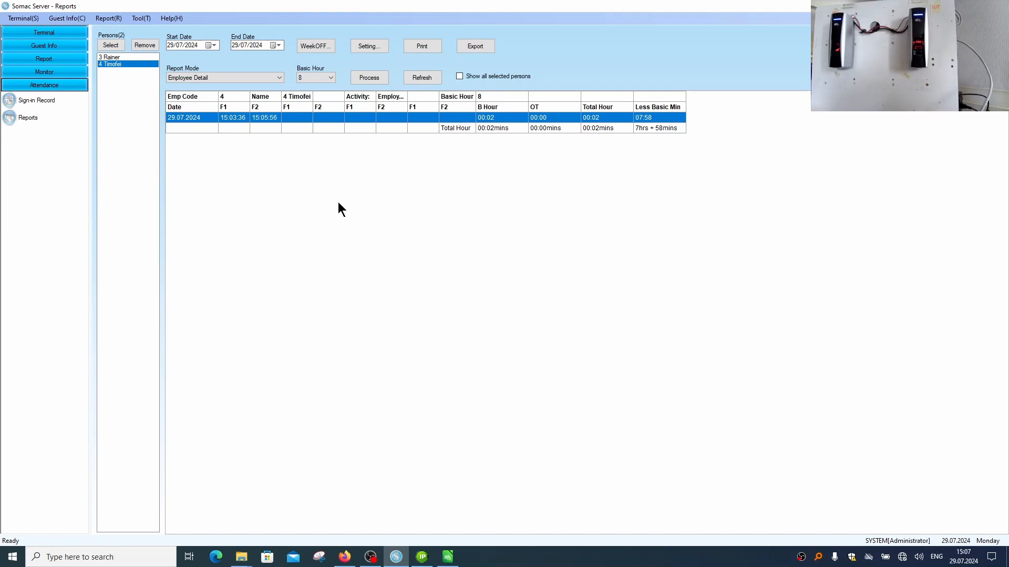
Copy the entire attendance report table and paste it into the empty LibreOffice Calc sheet starting at cell A1
{"action": "key", "text": "ctrl+a"}
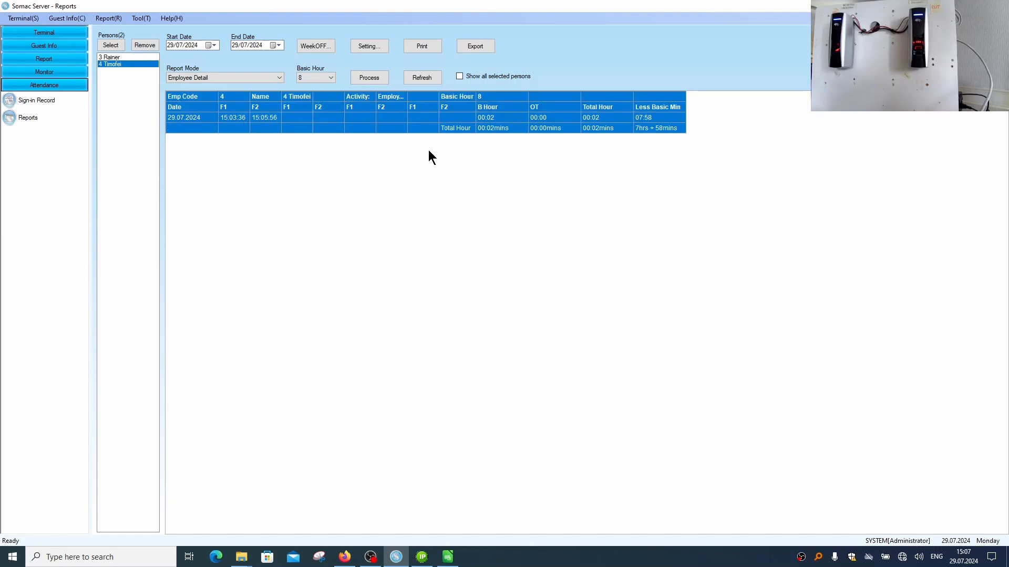
{"action": "left_click", "coordinate": [447, 557]}
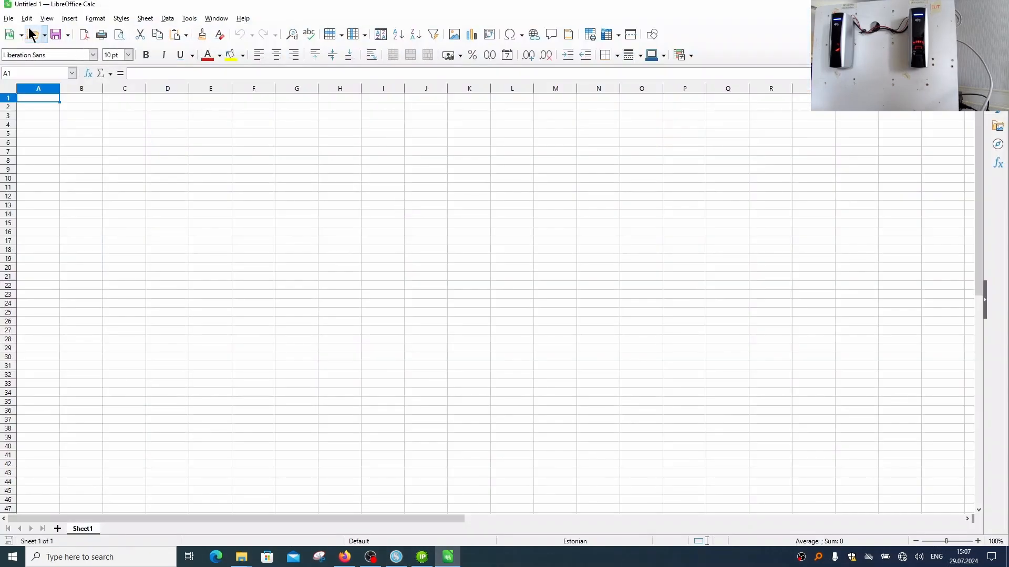
{"action": "left_click", "coordinate": [9, 20]}
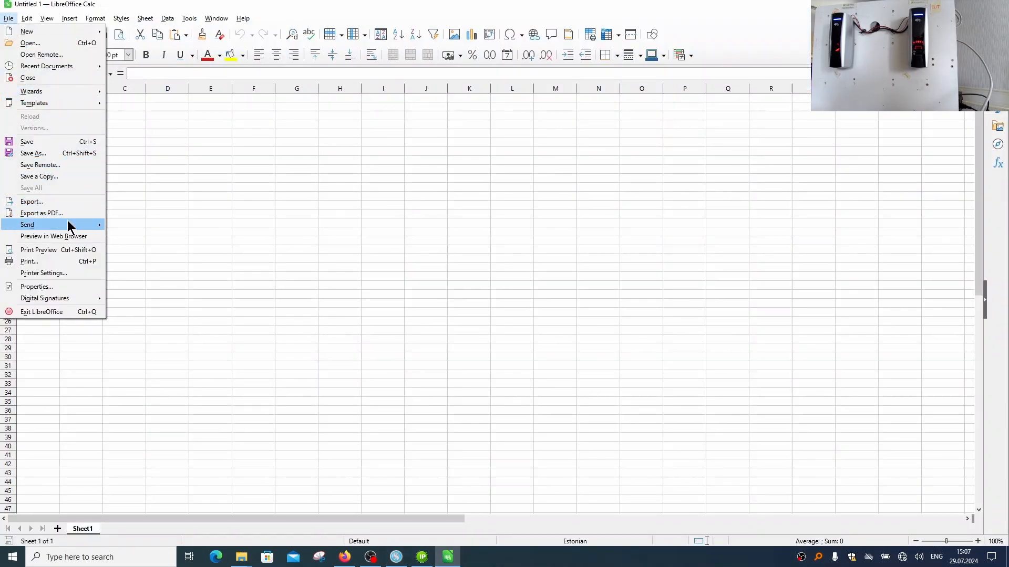
{"action": "key", "text": "Escape"}
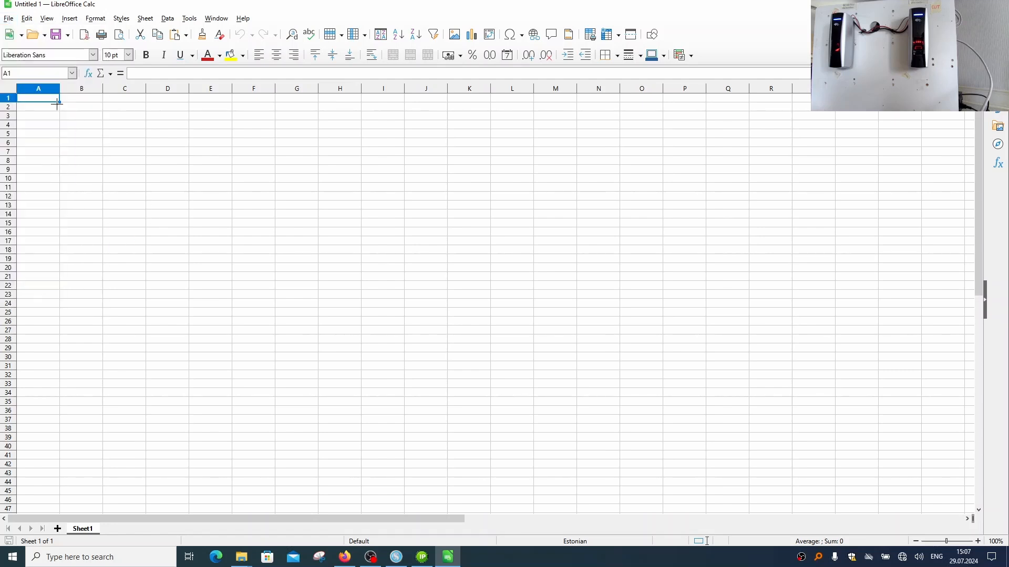
{"action": "right_click", "coordinate": [42, 99]}
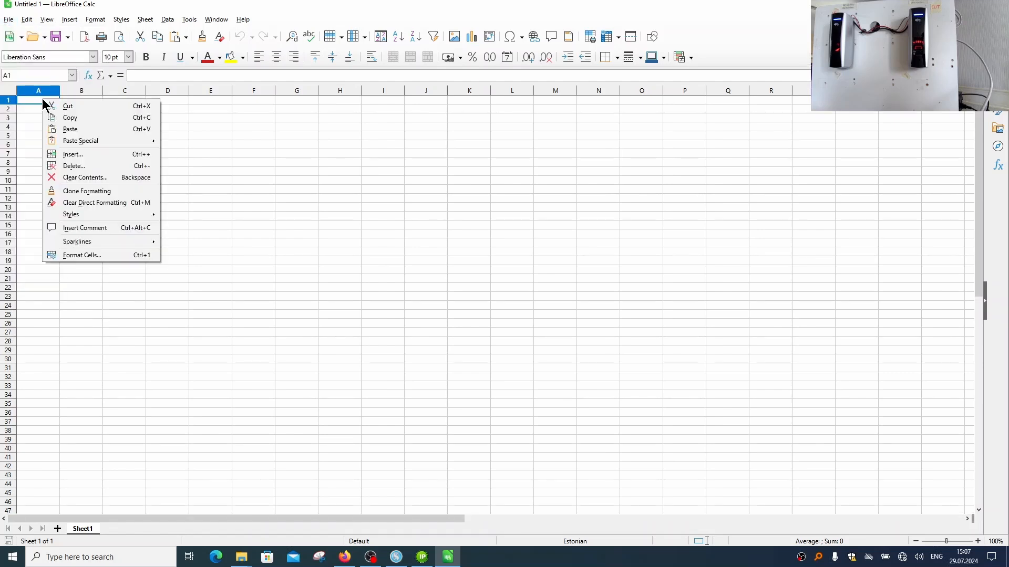
{"action": "left_click", "coordinate": [88, 130]}
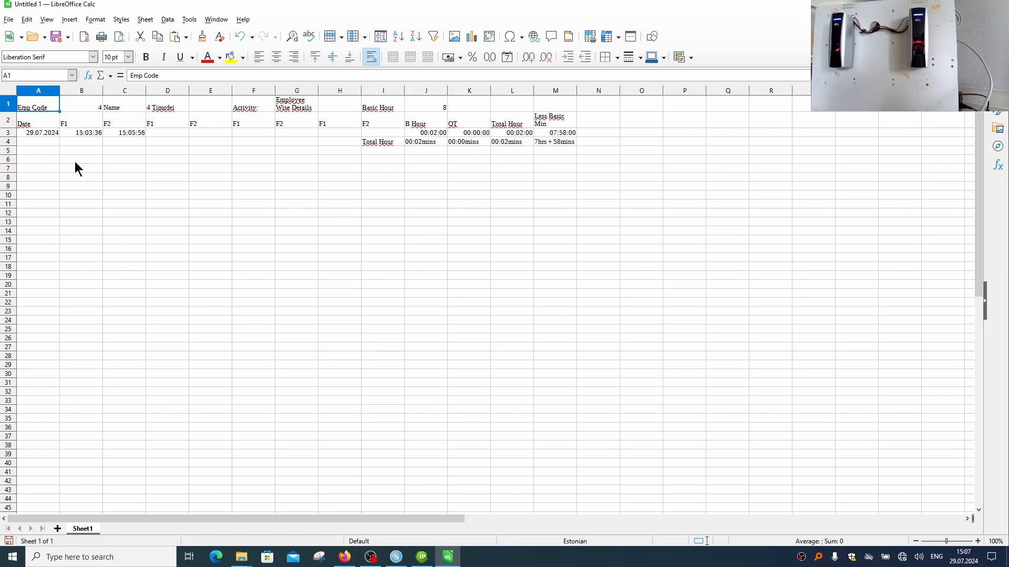
Save the pasted attendance sheet to the Desktop as an ODF spreadsheet named sample attendance report user 4
{"action": "left_click_drag", "start_coordinate": [58, 109], "coordinate": [568, 188]}
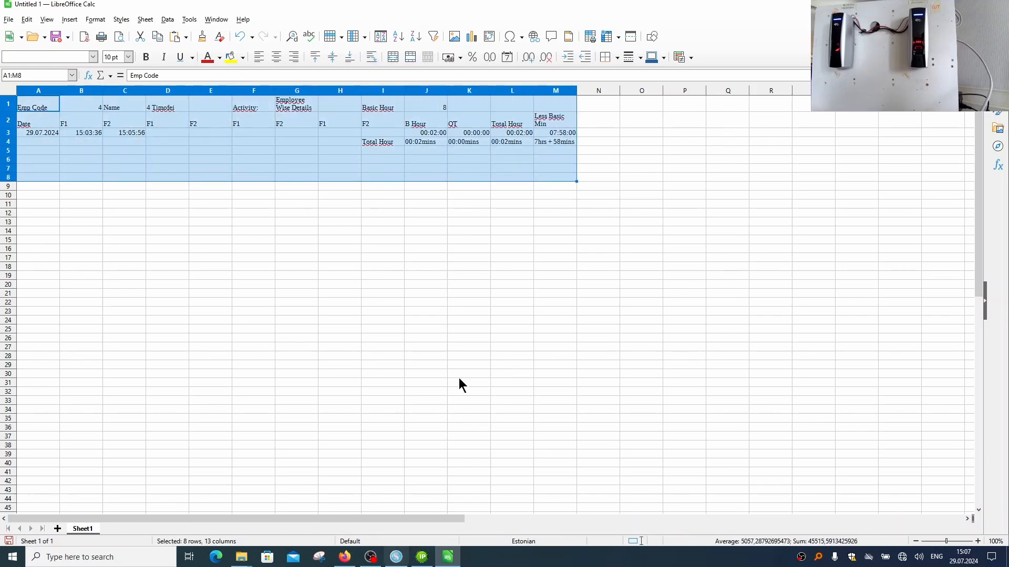
{"action": "left_click", "coordinate": [8, 19]}
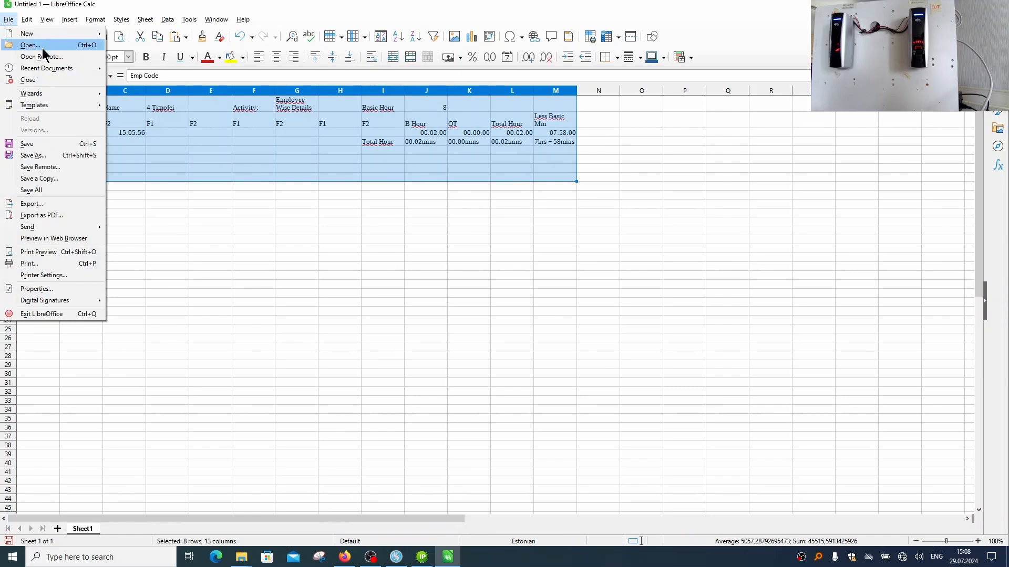
{"action": "left_click", "coordinate": [64, 155]}
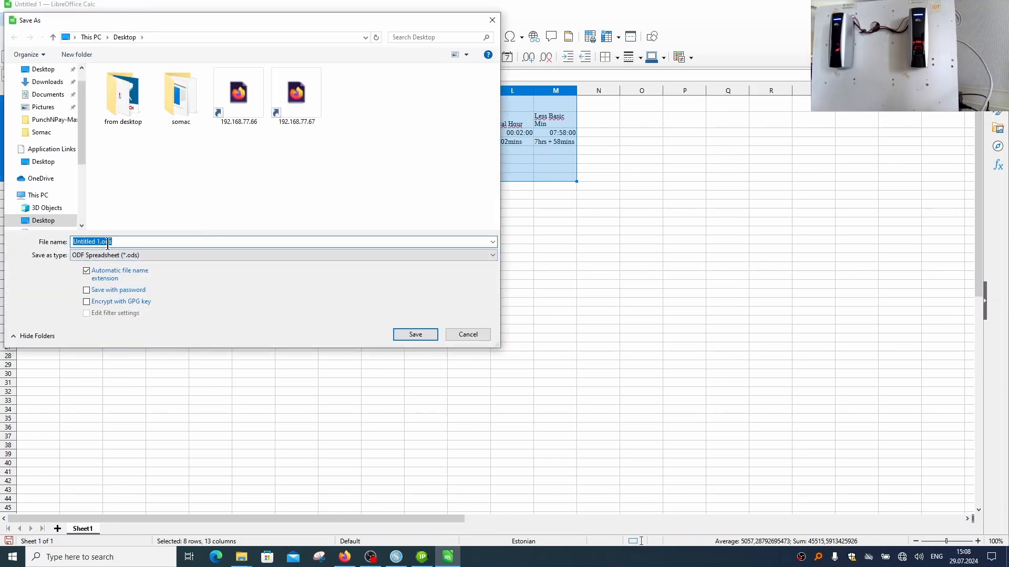
{"action": "type", "text": "sample atte"}
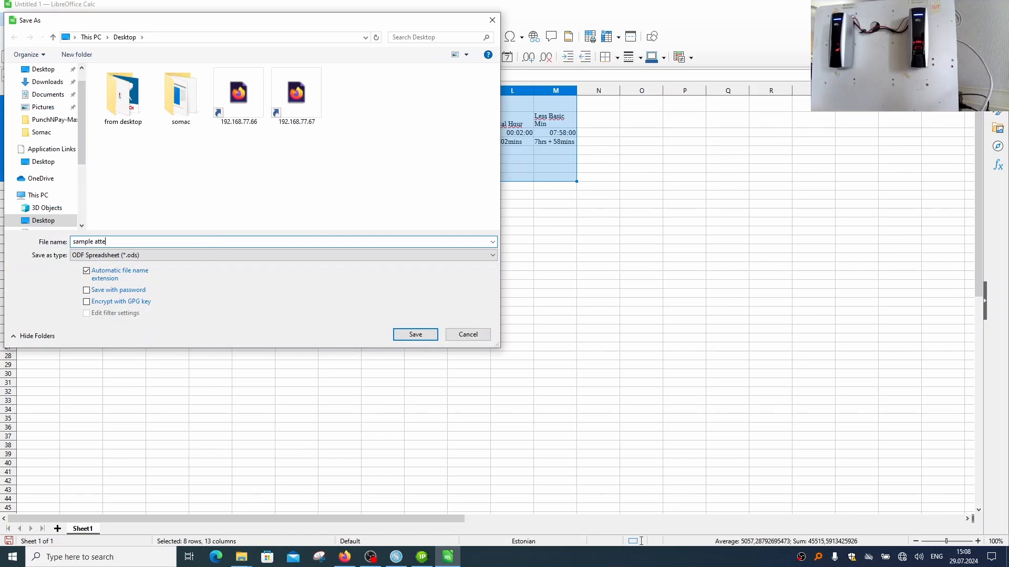
{"action": "type", "text": "ndance report user 4"}
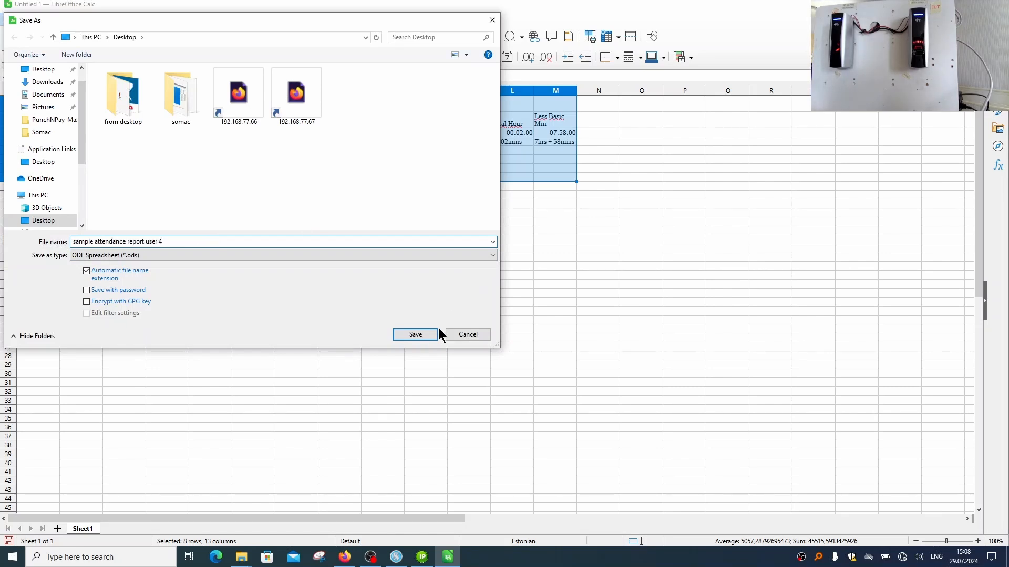
{"action": "left_click", "coordinate": [433, 333]}
Go to the Windows desktop and select the saved attendance report file to check its full name
{"action": "key", "text": "alt+Tab"}
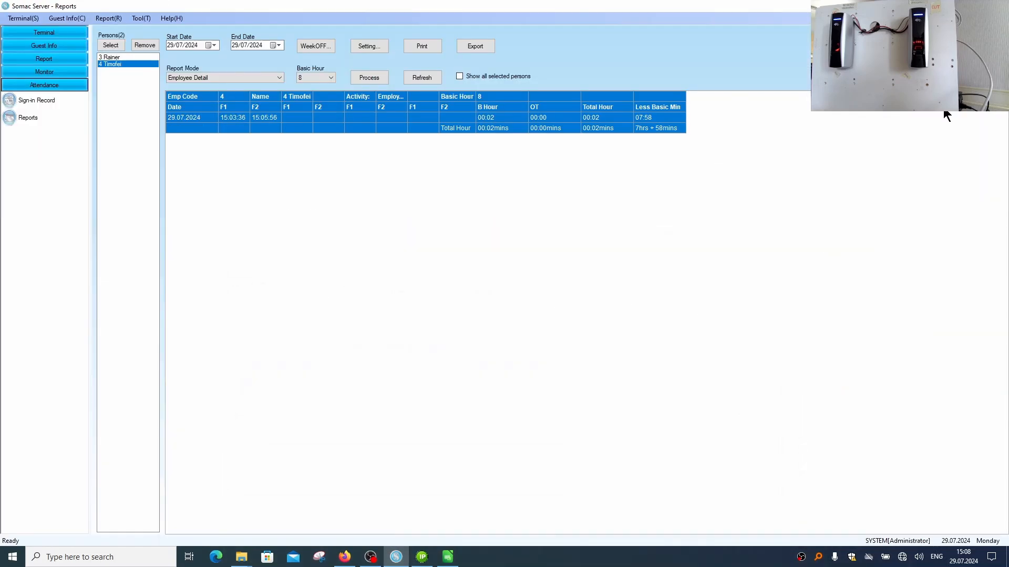
{"action": "key", "text": "super+d"}
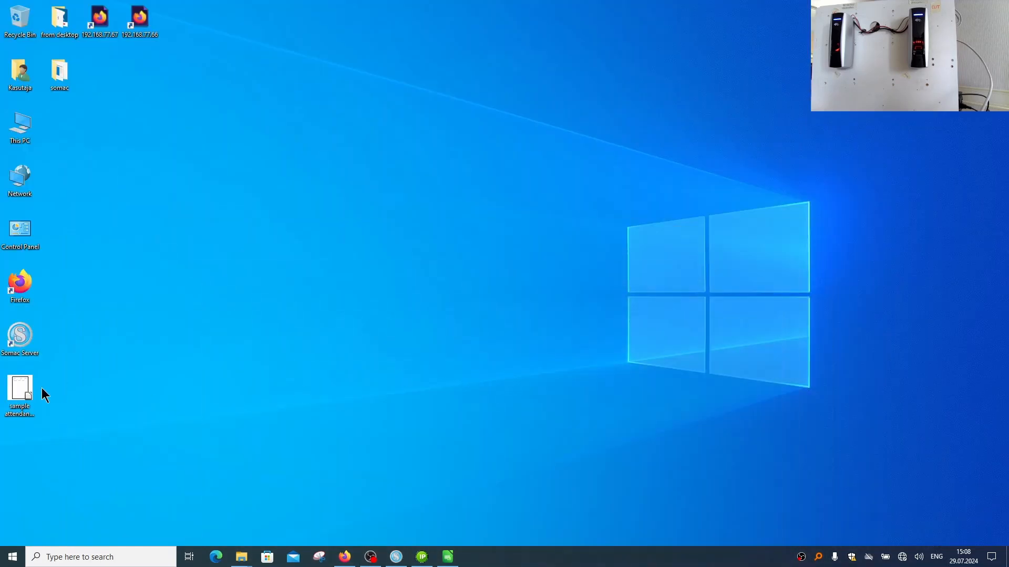
{"action": "left_click", "coordinate": [21, 402]}
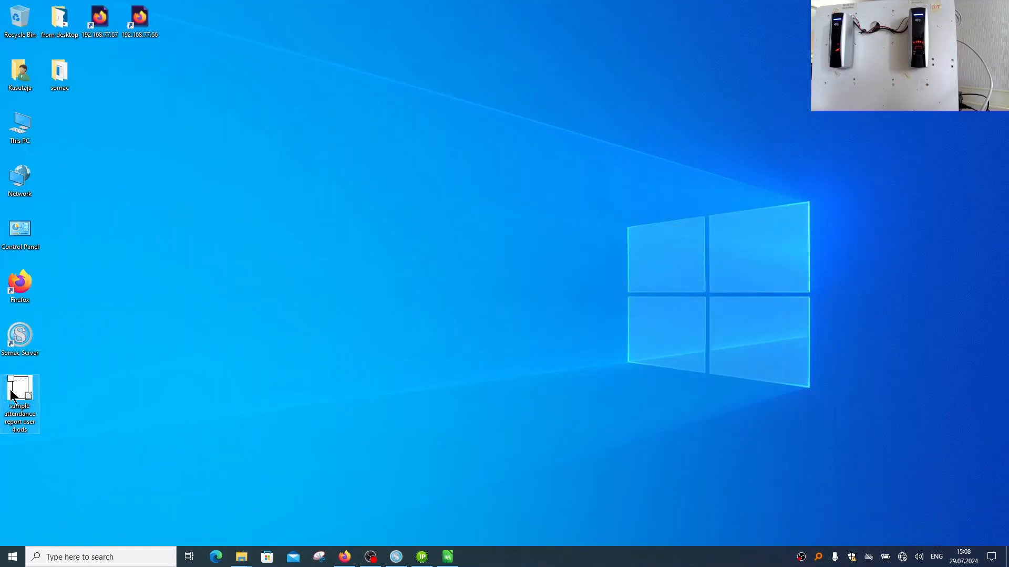